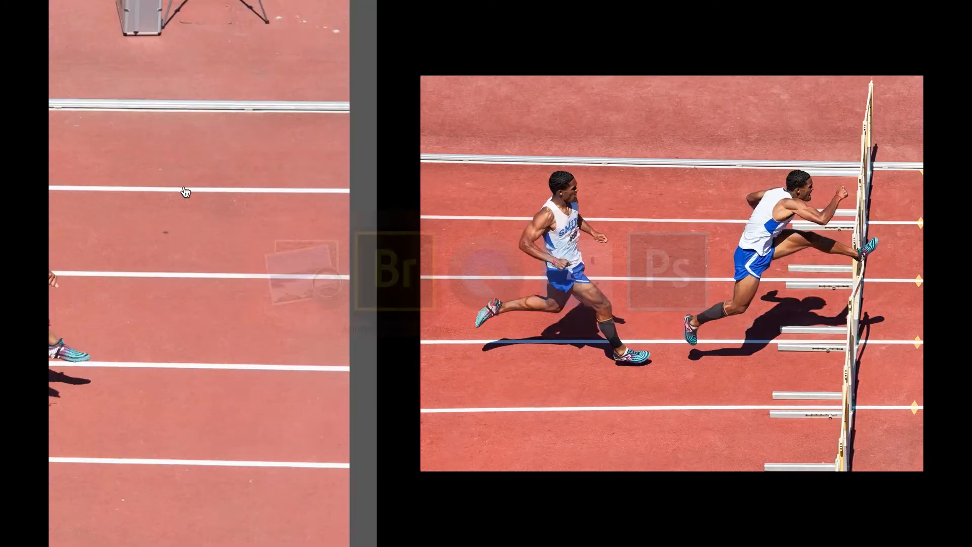
- Select all seven hurdle photos, 170603-N-EP388-502.NEF through 170603-N-EP388-508.NEF
{"action": "key", "text": "space"}
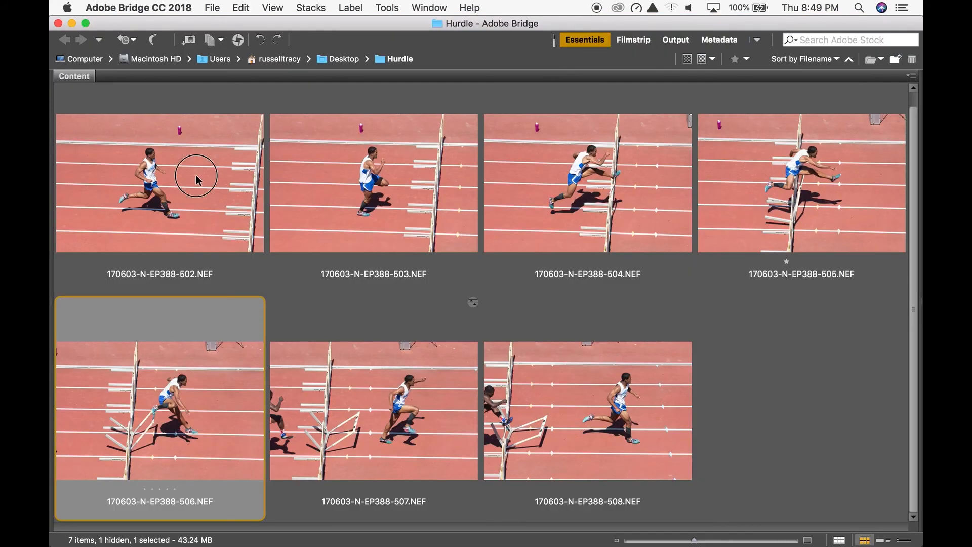
{"action": "left_click", "coordinate": [196, 174]}
{"action": "left_click", "coordinate": [526, 393], "text": "shift"}
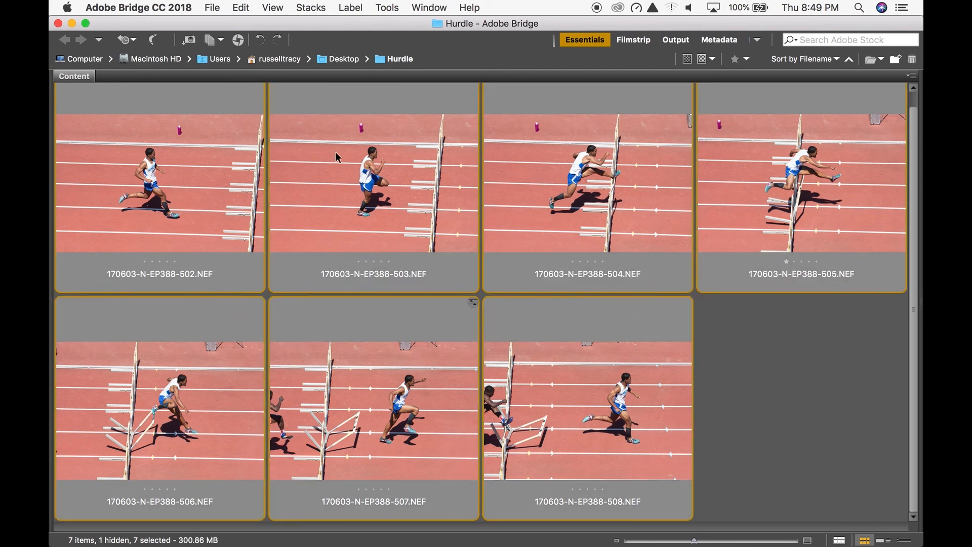
- Queue the selected photos for Photomerge in Photoshop and merge them with the Auto layout and Blend Images Together
{"action": "left_click", "coordinate": [387, 8]}
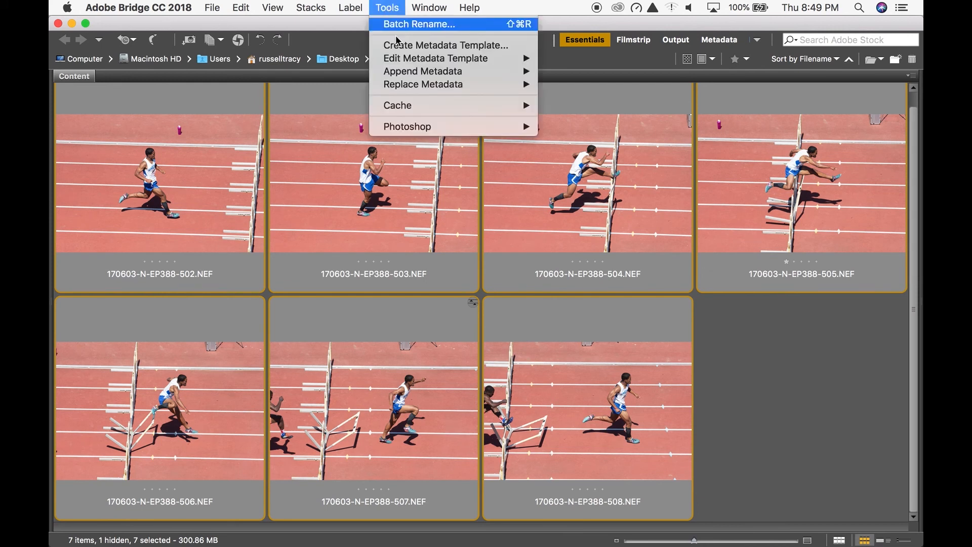
{"action": "mouse_move", "coordinate": [483, 128]}
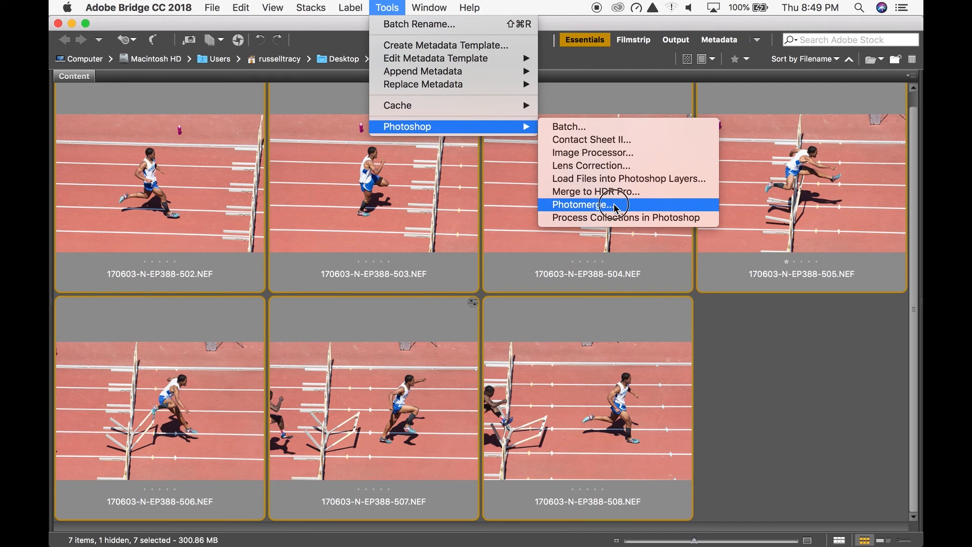
{"action": "left_click", "coordinate": [614, 205]}
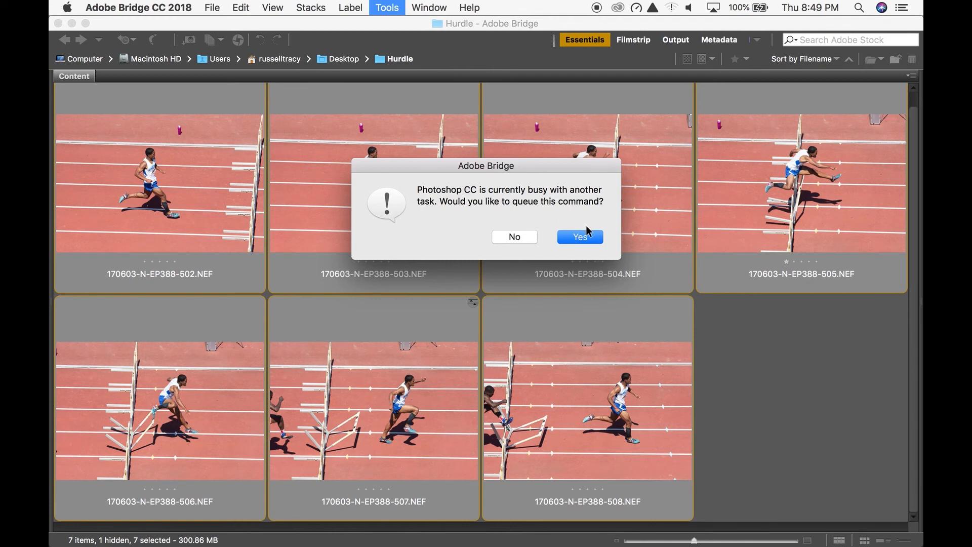
{"action": "left_click", "coordinate": [580, 242]}
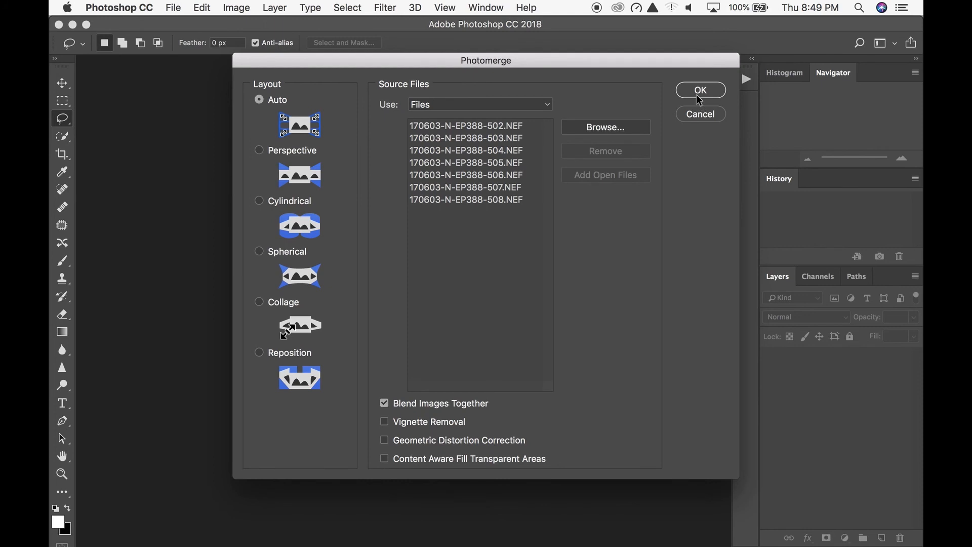
{"action": "left_click", "coordinate": [699, 91]}
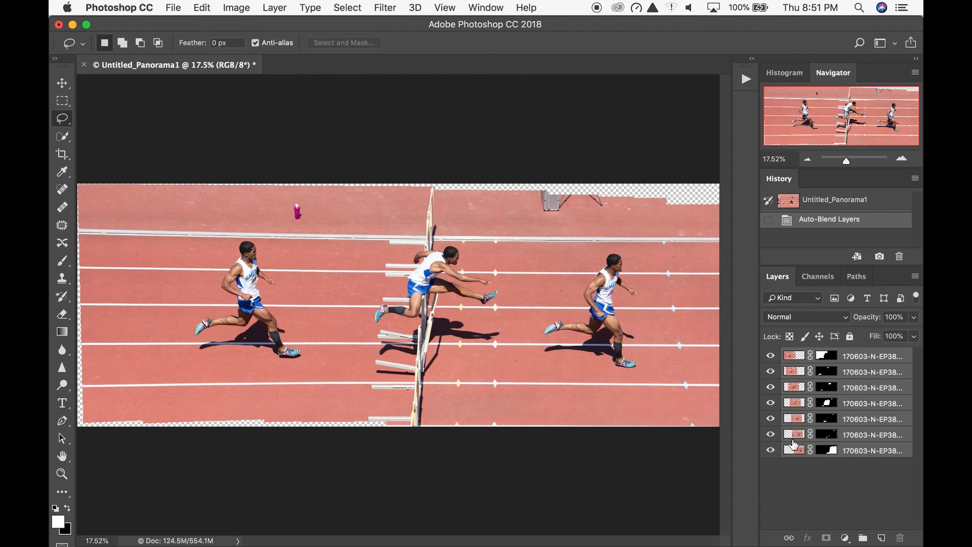
- Look over the layer masks of the 502, 503 and 504 layers in the merged panorama
{"action": "left_click", "coordinate": [832, 359]}
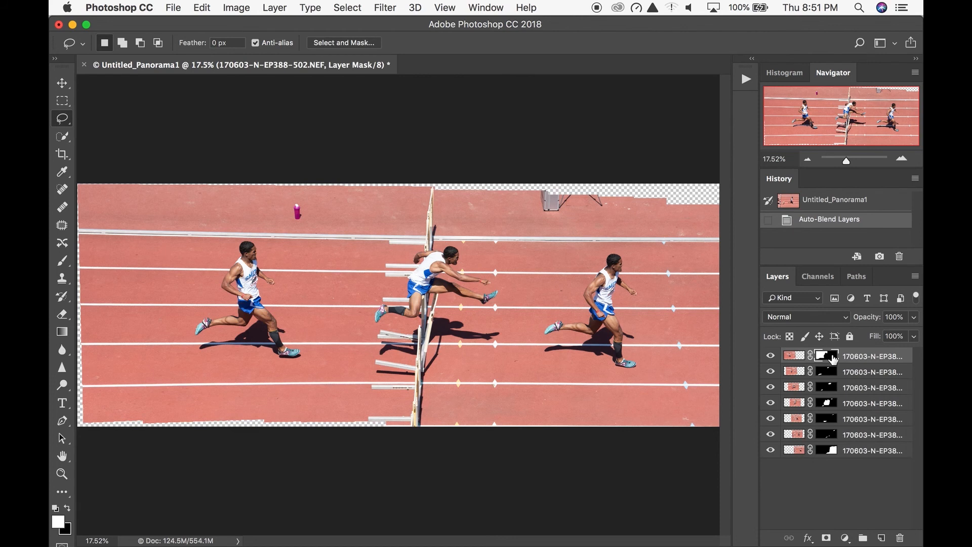
{"action": "left_click", "coordinate": [831, 375]}
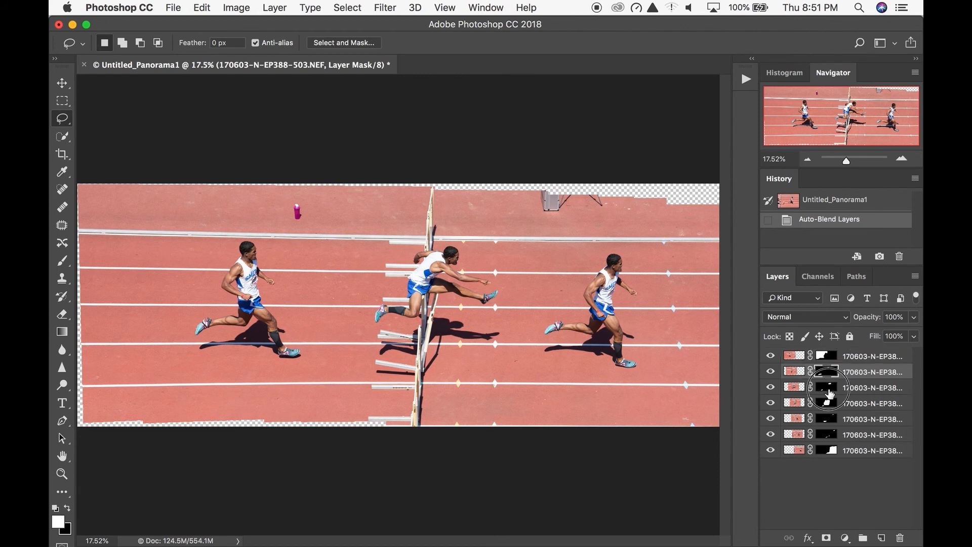
{"action": "left_click", "coordinate": [829, 388]}
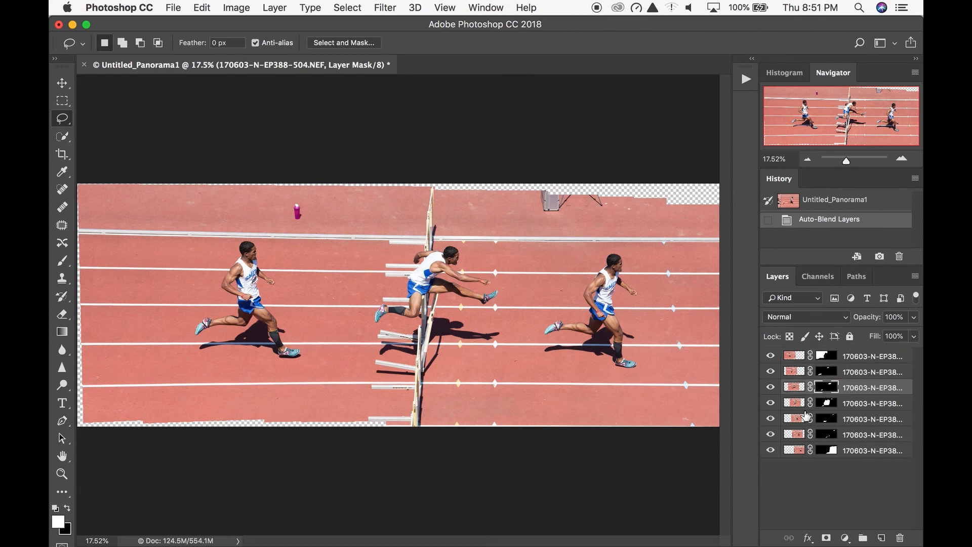
- Hide all layers, view each one alone from the 508 layer up to the 502 layer, and restore every layer's visibility
{"action": "left_click_drag", "start_coordinate": [770, 356], "coordinate": [773, 455]}
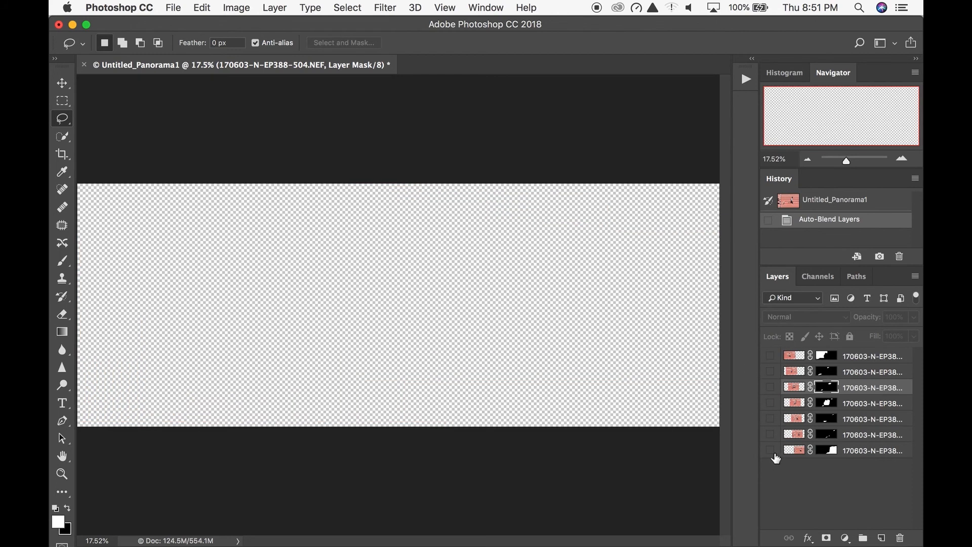
{"action": "left_click", "coordinate": [771, 451]}
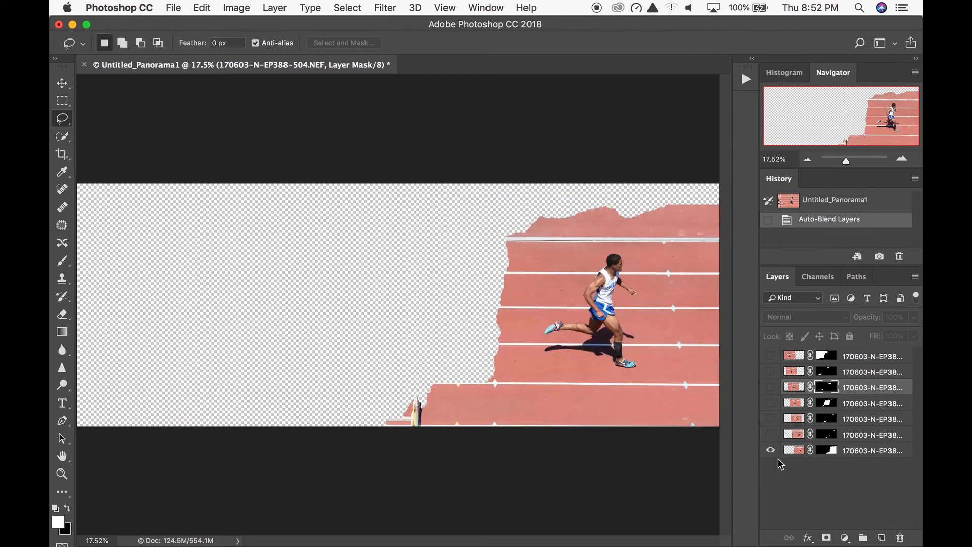
{"action": "left_click", "coordinate": [771, 450]}
{"action": "left_click", "coordinate": [770, 434]}
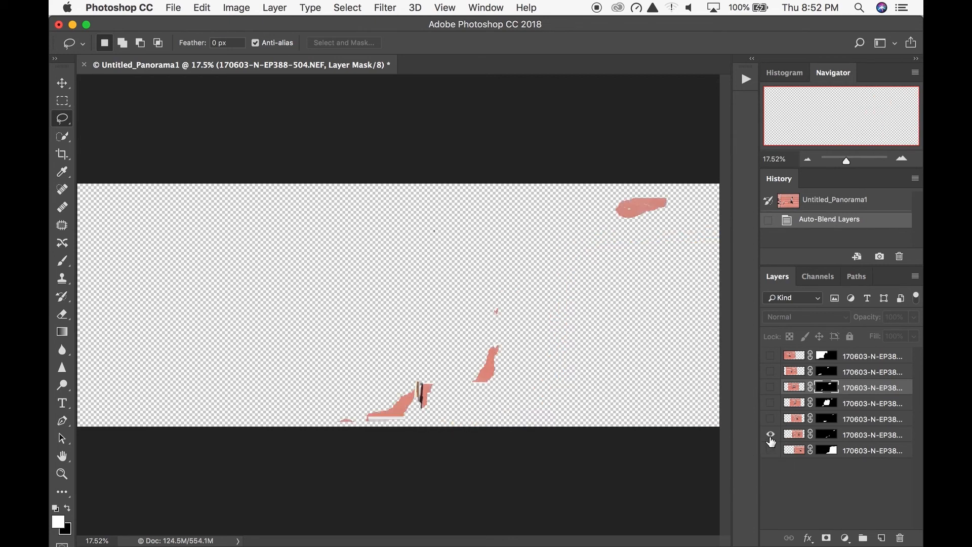
{"action": "left_click", "coordinate": [770, 435]}
{"action": "left_click", "coordinate": [770, 420]}
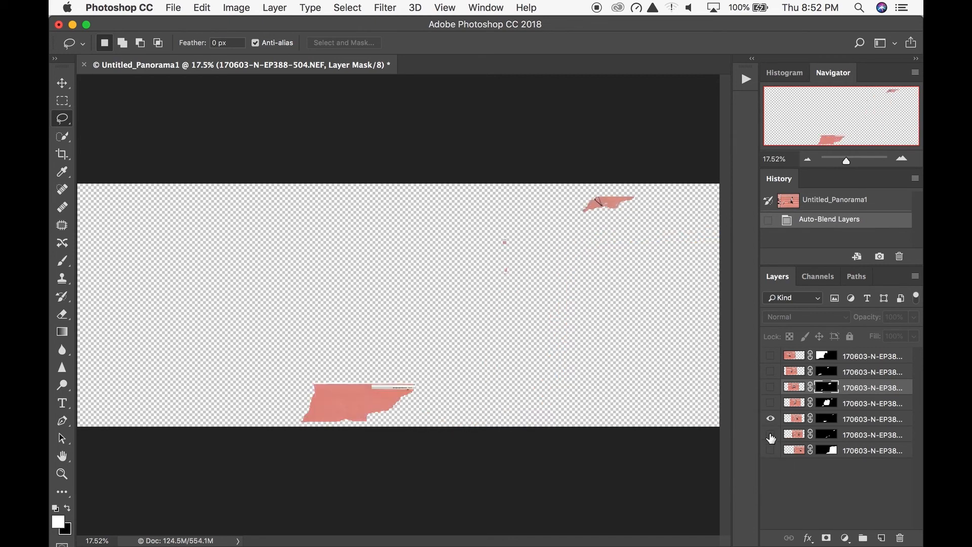
{"action": "left_click", "coordinate": [771, 418]}
{"action": "left_click", "coordinate": [770, 403]}
{"action": "left_click", "coordinate": [770, 403]}
{"action": "left_click", "coordinate": [770, 387]}
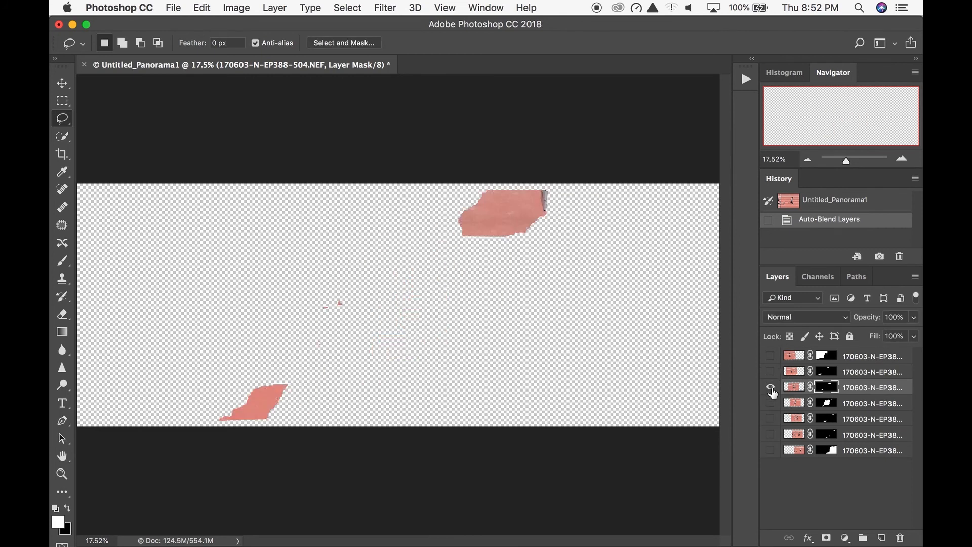
{"action": "left_click", "coordinate": [771, 387]}
{"action": "left_click", "coordinate": [770, 372]}
{"action": "left_click", "coordinate": [770, 372]}
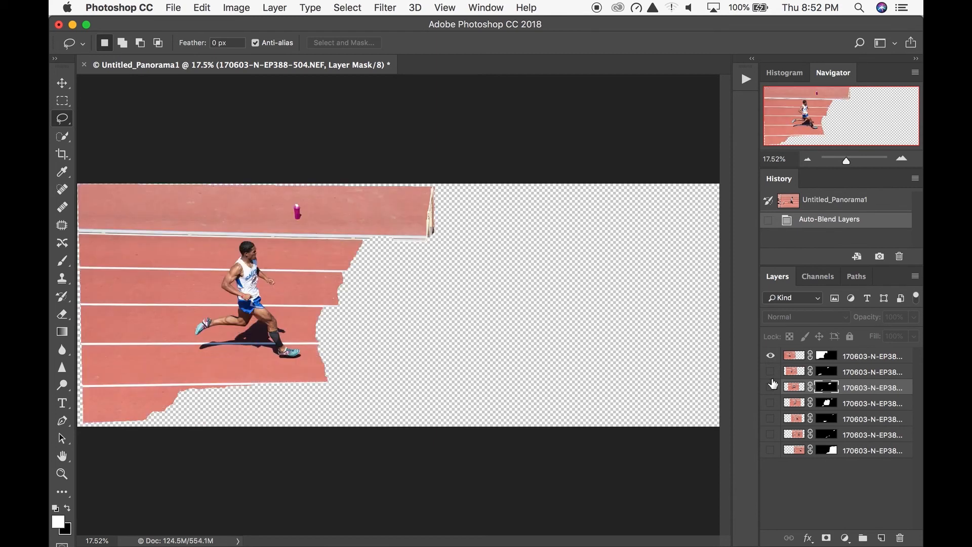
{"action": "left_click", "coordinate": [831, 359]}
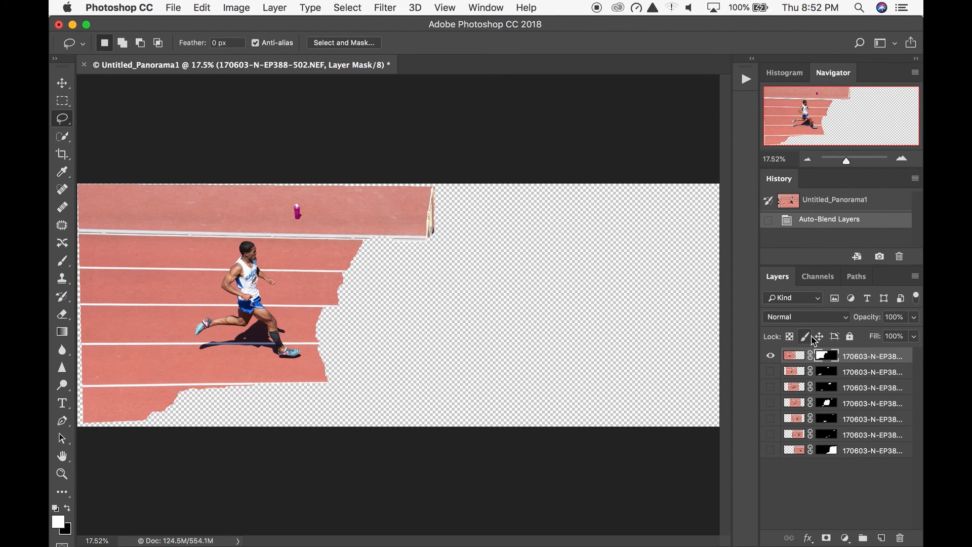
{"action": "left_click_drag", "start_coordinate": [769, 366], "coordinate": [768, 456]}
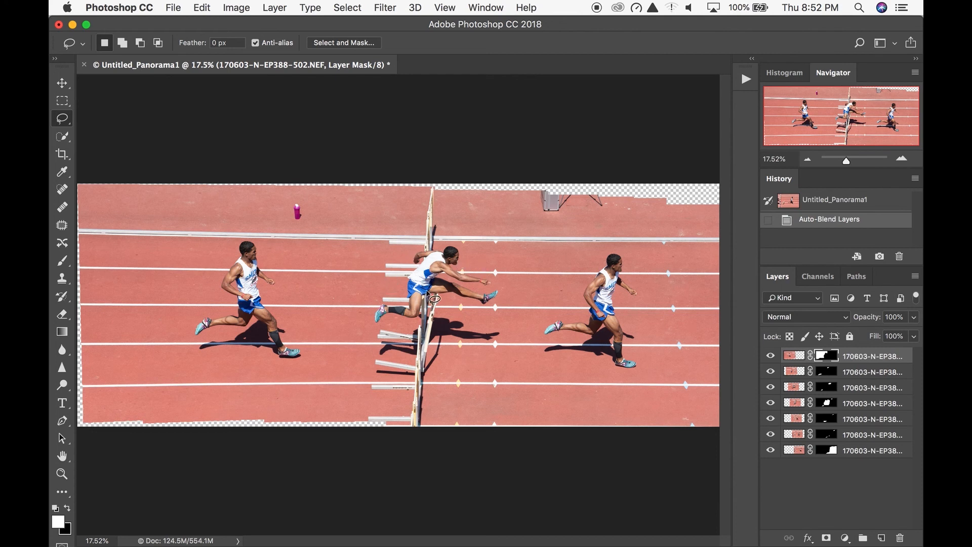
- Switch to the finished example composite for comparison and return to the Photoshop panorama
{"action": "key", "text": "super+Tab"}
{"action": "key", "text": "super+Tab"}
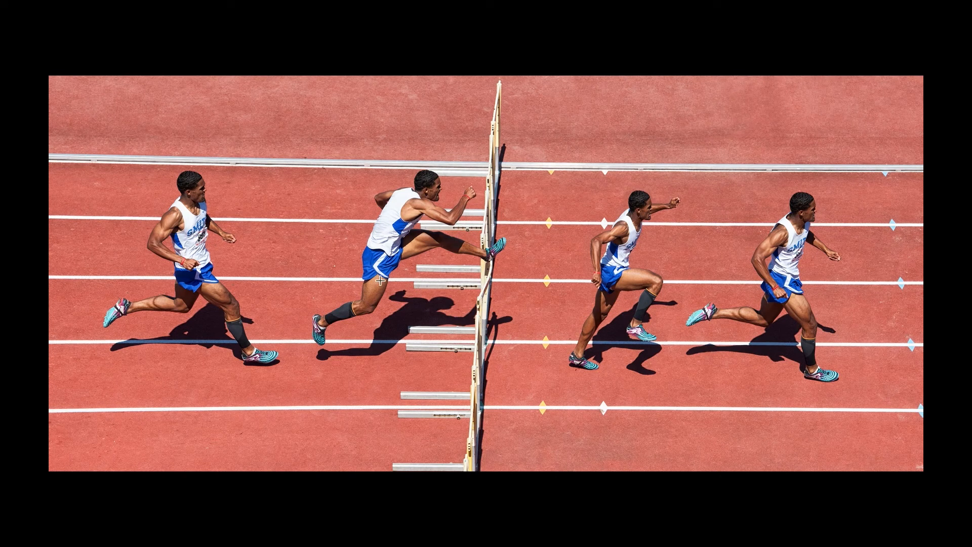
{"action": "key", "text": "super+Tab"}
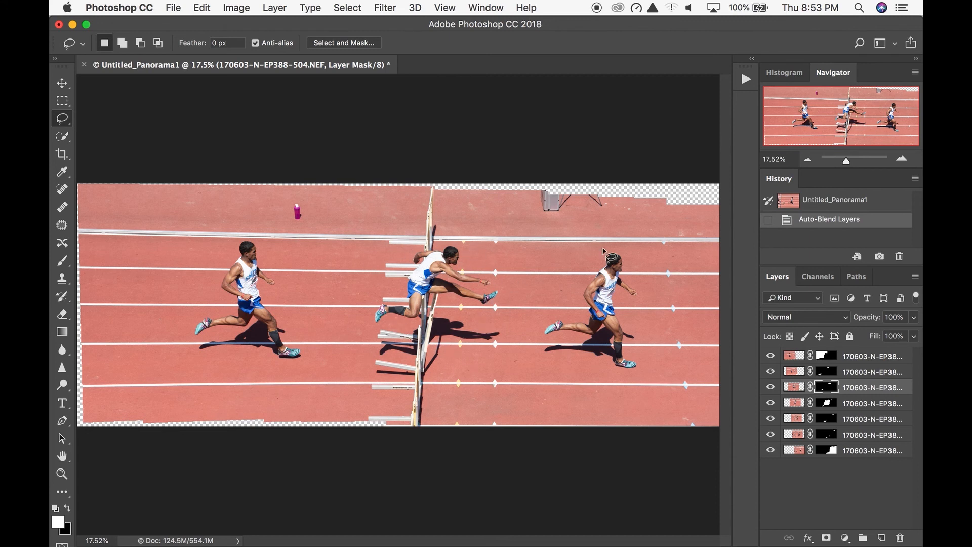
- Select the 505 layer's mask and isolate that layer by hiding all six others
{"action": "left_click", "coordinate": [827, 405]}
{"action": "left_click", "coordinate": [770, 405]}
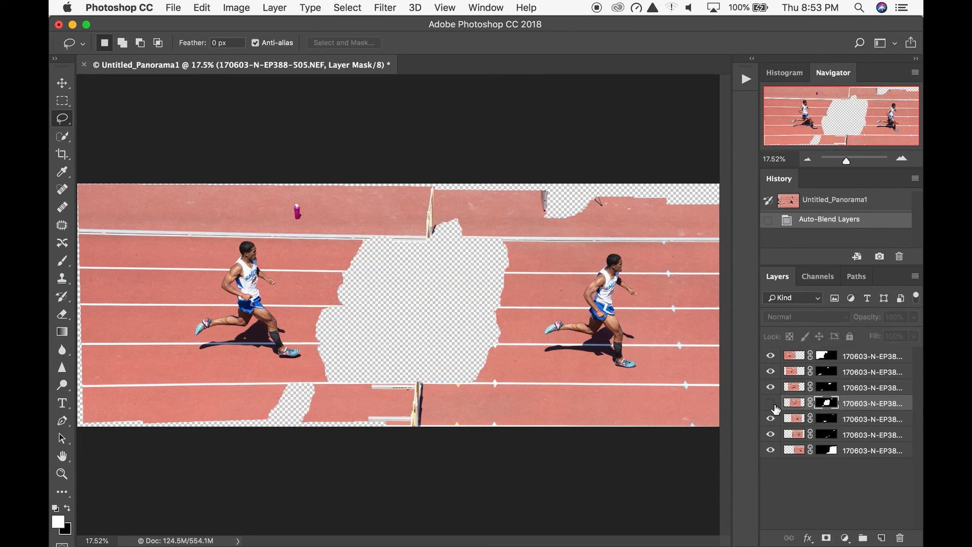
{"action": "left_click", "coordinate": [770, 402]}
{"action": "left_click_drag", "start_coordinate": [770, 419], "coordinate": [770, 450]}
{"action": "left_click", "coordinate": [769, 356]}
{"action": "left_click_drag", "start_coordinate": [770, 371], "coordinate": [770, 389]}
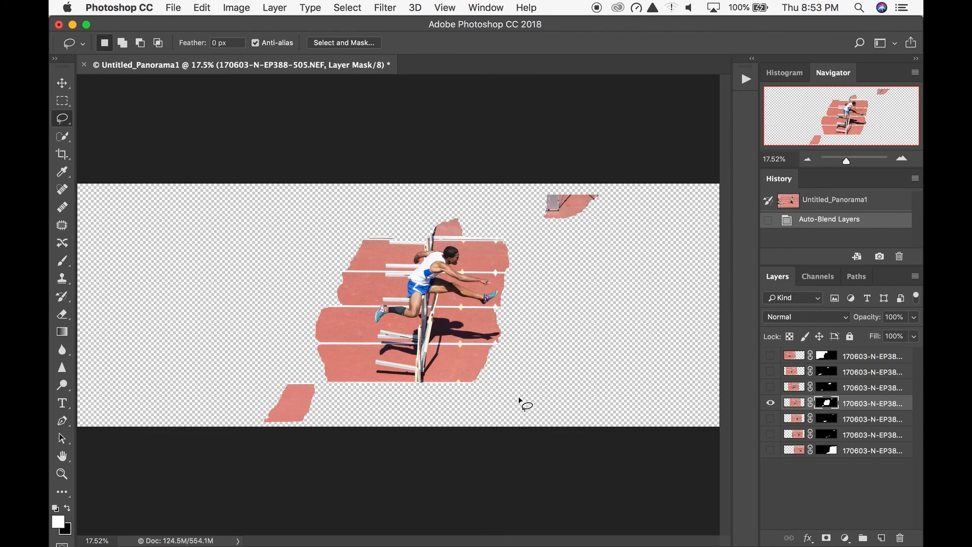
- Paint black with a 400-pixel soft Brush on the 505 layer's mask to hide the airborne hurdler, the hurdles around him and their shadows
{"action": "key", "text": "b"}
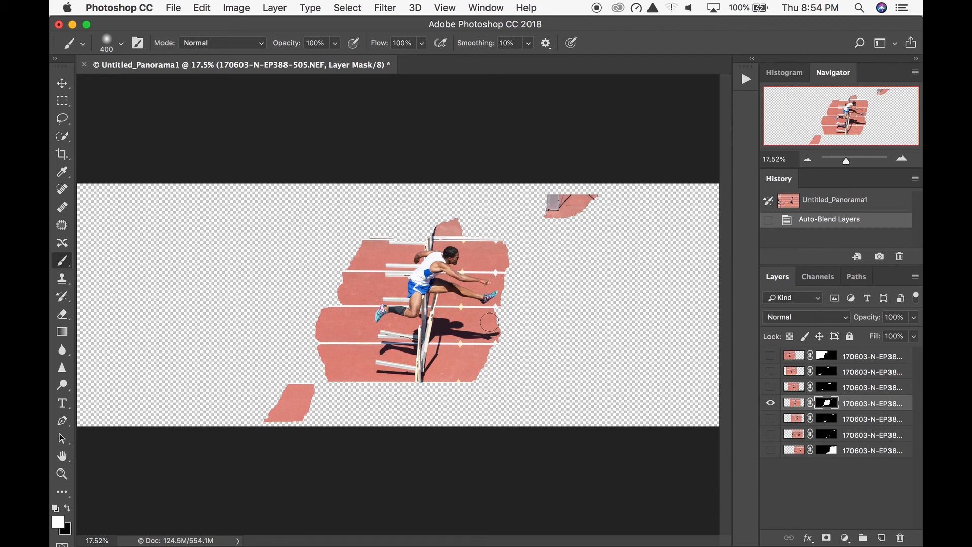
{"action": "left_click", "coordinate": [903, 159]}
{"action": "left_click", "coordinate": [903, 159]}
{"action": "left_click", "coordinate": [902, 159]}
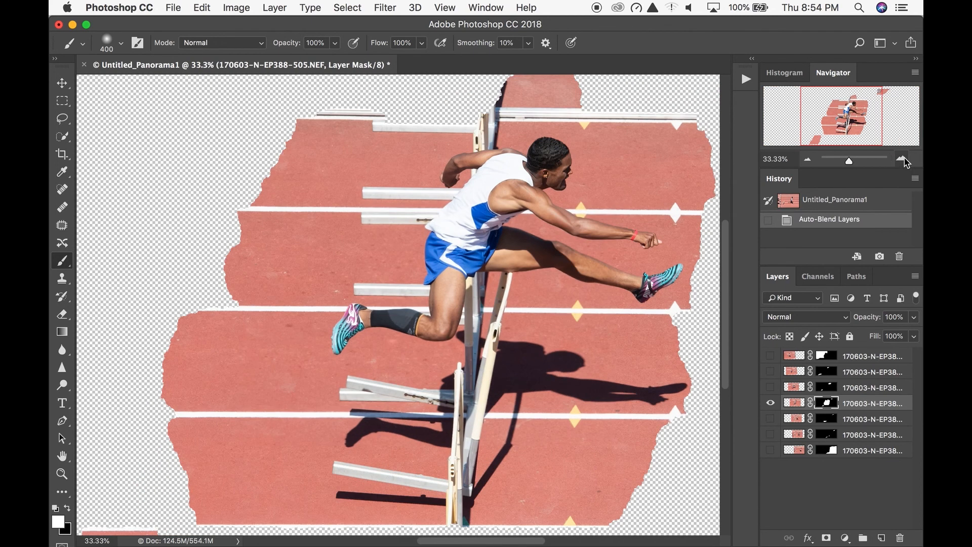
{"action": "left_click", "coordinate": [902, 160]}
{"action": "left_click", "coordinate": [810, 161]}
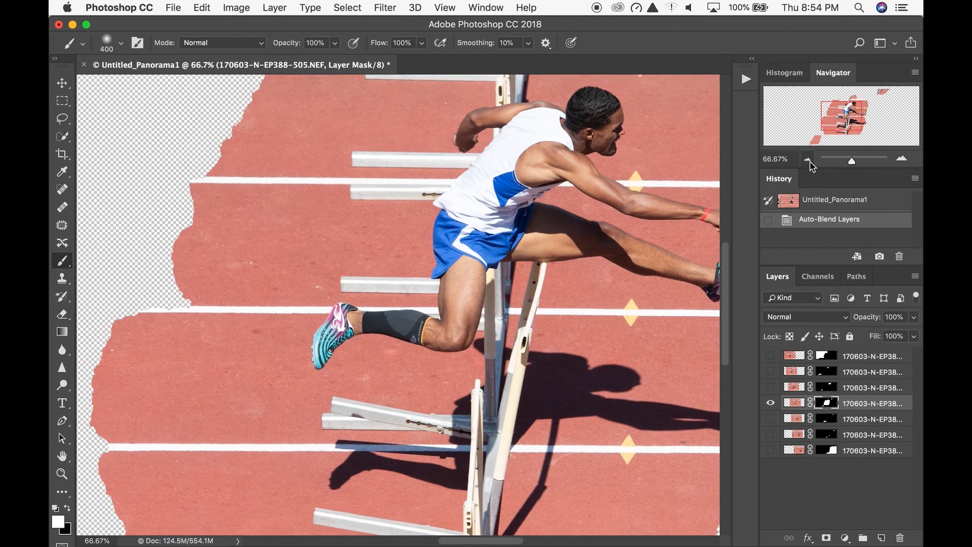
{"action": "key", "text": "space"}
{"action": "left_click_drag", "start_coordinate": [486, 265], "coordinate": [397, 272]}
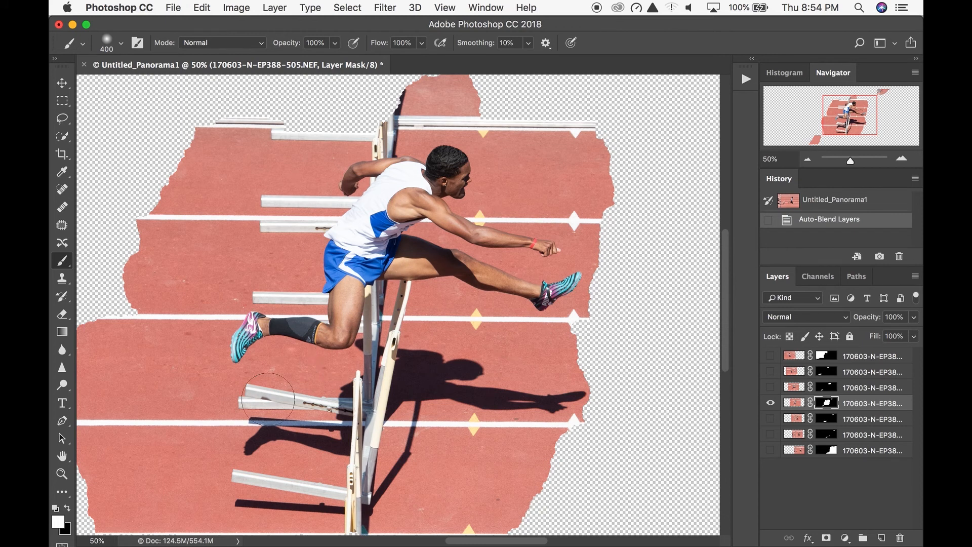
{"action": "left_click", "coordinate": [69, 511]}
{"action": "left_click", "coordinate": [67, 508]}
{"action": "left_click", "coordinate": [68, 508]}
{"action": "left_click", "coordinate": [67, 507]}
{"action": "key", "text": "x"}
{"action": "key", "text": "x"}
{"action": "key", "text": "x"}
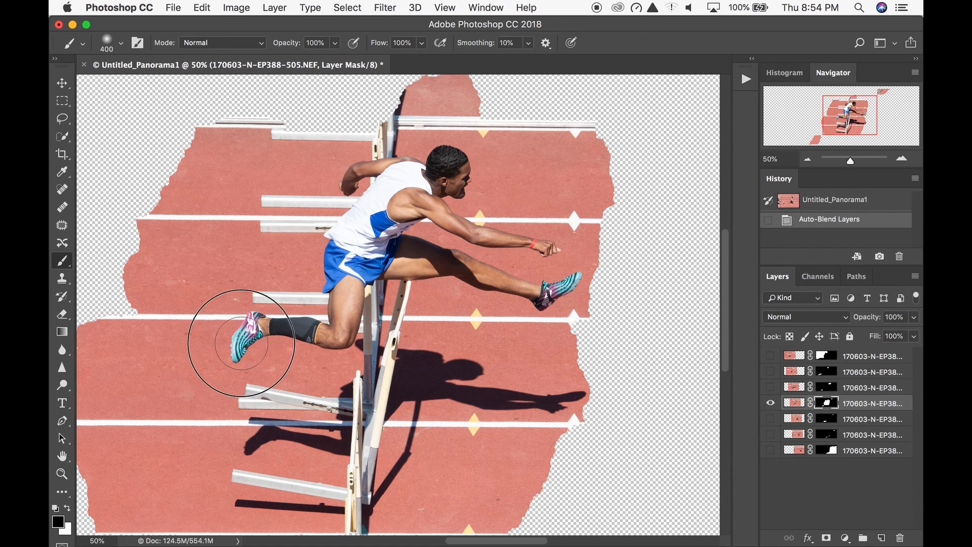
{"action": "left_click", "coordinate": [249, 330]}
{"action": "mouse_move", "coordinate": [249, 330]}
{"action": "left_mouse_down"}
{"action": "mouse_move", "coordinate": [302, 321]}
{"action": "mouse_move", "coordinate": [314, 336]}
{"action": "mouse_move", "coordinate": [342, 328]}
{"action": "mouse_move", "coordinate": [346, 286]}
{"action": "mouse_move", "coordinate": [336, 276]}
{"action": "mouse_move", "coordinate": [347, 203]}
{"action": "mouse_move", "coordinate": [353, 186]}
{"action": "mouse_move", "coordinate": [378, 175]}
{"action": "mouse_move", "coordinate": [453, 177]}
{"action": "mouse_move", "coordinate": [433, 213]}
{"action": "mouse_move", "coordinate": [384, 228]}
{"action": "mouse_move", "coordinate": [384, 270]}
{"action": "mouse_move", "coordinate": [400, 273]}
{"action": "mouse_move", "coordinate": [429, 250]}
{"action": "mouse_move", "coordinate": [446, 271]}
{"action": "mouse_move", "coordinate": [469, 270]}
{"action": "mouse_move", "coordinate": [500, 288]}
{"action": "mouse_move", "coordinate": [573, 276]}
{"action": "mouse_move", "coordinate": [560, 291]}
{"action": "mouse_move", "coordinate": [556, 252]}
{"action": "mouse_move", "coordinate": [459, 225]}
{"action": "mouse_move", "coordinate": [468, 227]}
{"action": "mouse_move", "coordinate": [392, 301]}
{"action": "mouse_move", "coordinate": [402, 312]}
{"action": "mouse_move", "coordinate": [360, 510]}
{"action": "mouse_move", "coordinate": [338, 393]}
{"action": "mouse_move", "coordinate": [329, 406]}
{"action": "mouse_move", "coordinate": [296, 403]}
{"action": "mouse_move", "coordinate": [276, 445]}
{"action": "mouse_move", "coordinate": [262, 399]}
{"action": "mouse_move", "coordinate": [240, 437]}
{"action": "mouse_move", "coordinate": [247, 384]}
{"action": "mouse_move", "coordinate": [272, 356]}
{"action": "mouse_move", "coordinate": [303, 392]}
{"action": "mouse_move", "coordinate": [349, 335]}
{"action": "mouse_move", "coordinate": [327, 513]}
{"action": "mouse_move", "coordinate": [265, 475]}
{"action": "mouse_move", "coordinate": [234, 488]}
{"action": "mouse_move", "coordinate": [341, 428]}
{"action": "left_mouse_up"}
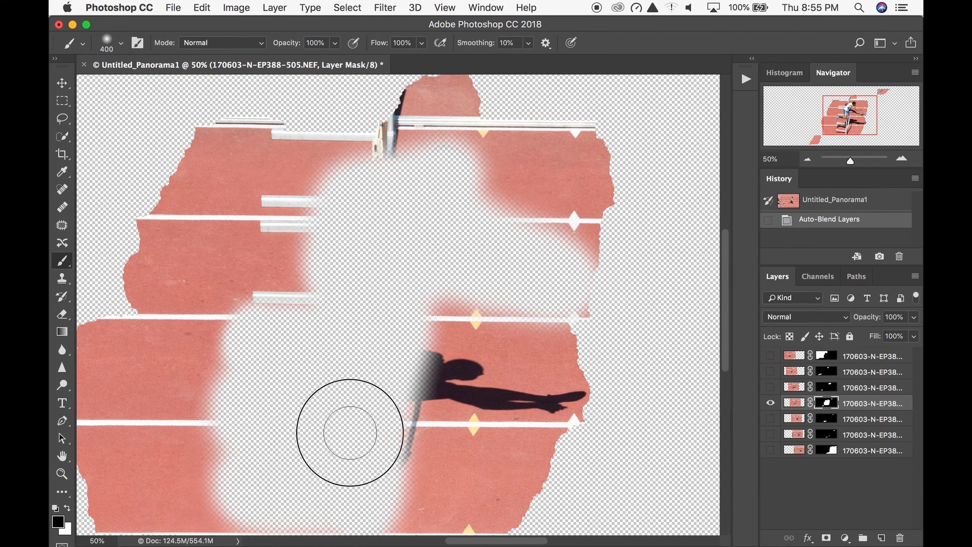
{"action": "mouse_move", "coordinate": [395, 402]}
{"action": "left_mouse_down"}
{"action": "mouse_move", "coordinate": [445, 354]}
{"action": "mouse_move", "coordinate": [427, 390]}
{"action": "mouse_move", "coordinate": [477, 372]}
{"action": "mouse_move", "coordinate": [490, 393]}
{"action": "mouse_move", "coordinate": [531, 412]}
{"action": "mouse_move", "coordinate": [260, 323]}
{"action": "mouse_move", "coordinate": [304, 397]}
{"action": "mouse_move", "coordinate": [274, 460]}
{"action": "mouse_move", "coordinate": [347, 434]}
{"action": "left_mouse_up"}
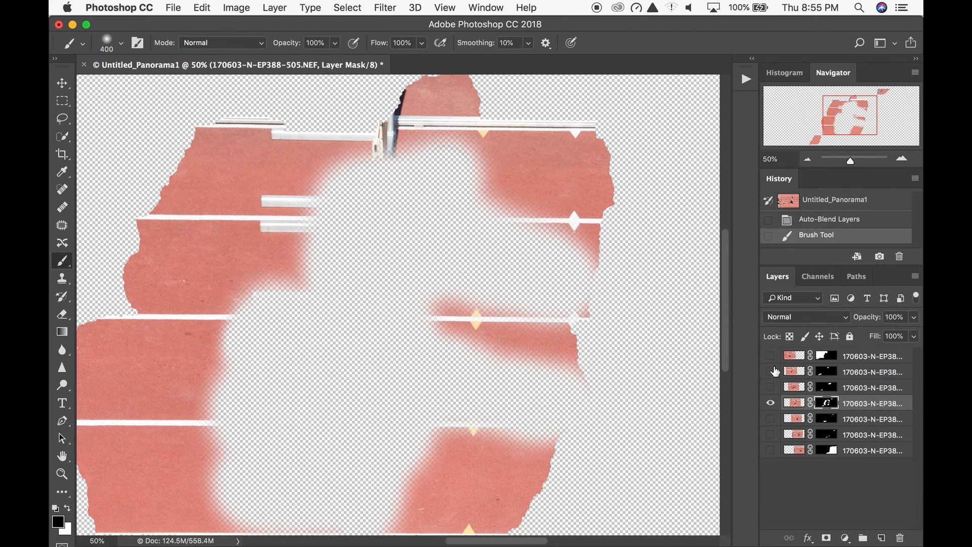
- Show all layers again and paint white on the 504 layer's mask to reveal its hurdler, hurdles and shadow in the gap
{"action": "left_click_drag", "start_coordinate": [770, 356], "coordinate": [770, 456]}
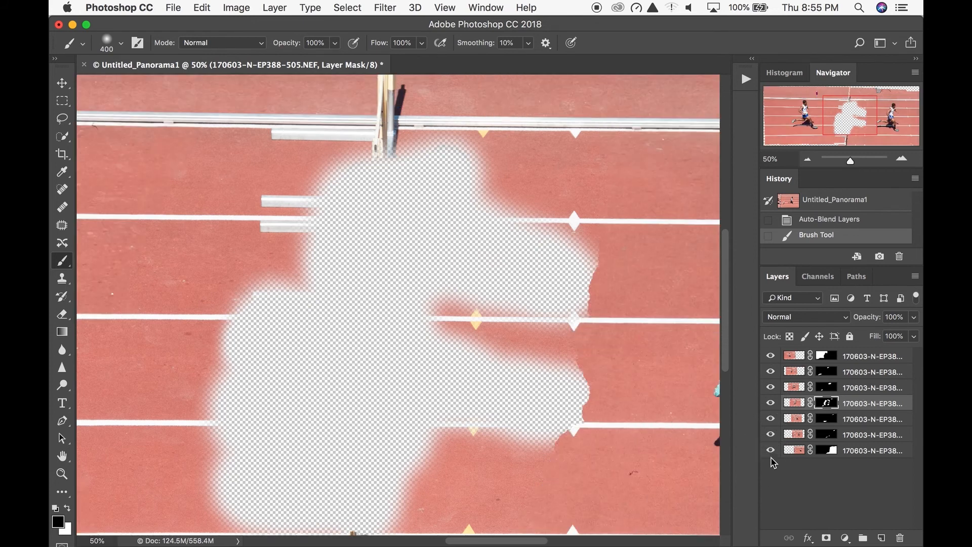
{"action": "left_click", "coordinate": [787, 387]}
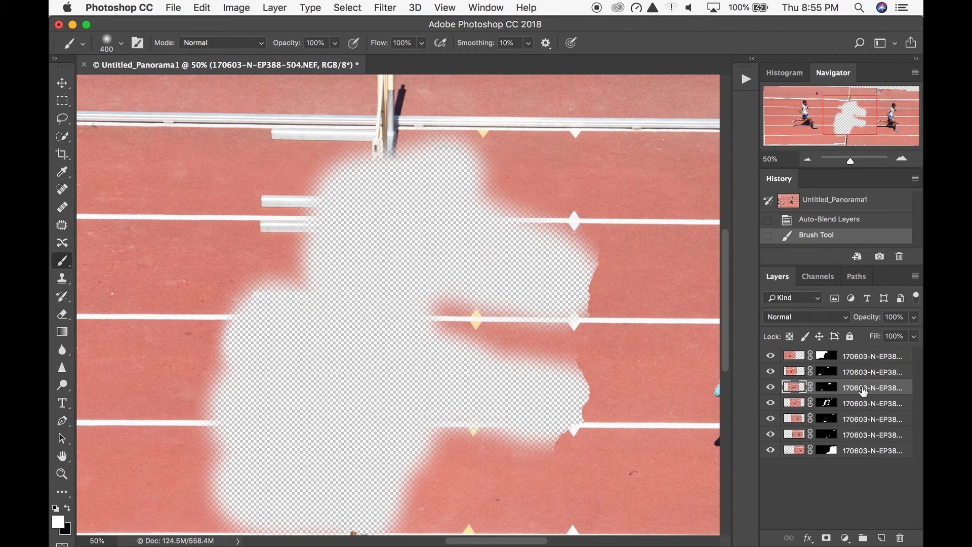
{"action": "left_click", "coordinate": [830, 389]}
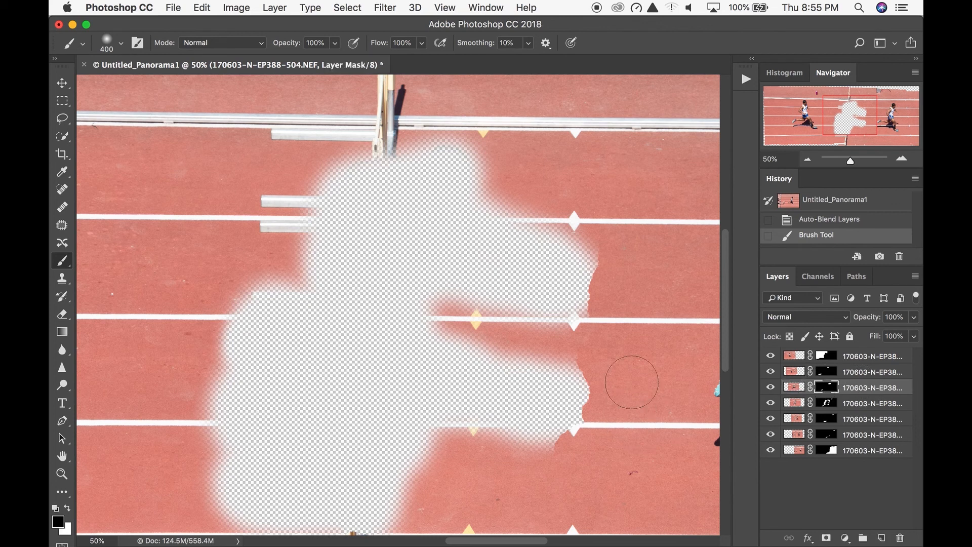
{"action": "key", "text": "x"}
{"action": "mouse_move", "coordinate": [224, 364]}
{"action": "left_mouse_down"}
{"action": "mouse_move", "coordinate": [224, 322]}
{"action": "mouse_move", "coordinate": [222, 406]}
{"action": "mouse_move", "coordinate": [209, 318]}
{"action": "mouse_move", "coordinate": [157, 380]}
{"action": "mouse_move", "coordinate": [111, 385]}
{"action": "mouse_move", "coordinate": [104, 419]}
{"action": "mouse_move", "coordinate": [115, 441]}
{"action": "mouse_move", "coordinate": [209, 430]}
{"action": "mouse_move", "coordinate": [225, 437]}
{"action": "mouse_move", "coordinate": [232, 512]}
{"action": "mouse_move", "coordinate": [250, 507]}
{"action": "mouse_move", "coordinate": [315, 526]}
{"action": "mouse_move", "coordinate": [355, 516]}
{"action": "mouse_move", "coordinate": [378, 522]}
{"action": "mouse_move", "coordinate": [404, 433]}
{"action": "mouse_move", "coordinate": [414, 454]}
{"action": "mouse_move", "coordinate": [392, 445]}
{"action": "mouse_move", "coordinate": [335, 474]}
{"action": "mouse_move", "coordinate": [320, 435]}
{"action": "mouse_move", "coordinate": [319, 492]}
{"action": "mouse_move", "coordinate": [330, 490]}
{"action": "mouse_move", "coordinate": [304, 501]}
{"action": "mouse_move", "coordinate": [270, 448]}
{"action": "mouse_move", "coordinate": [243, 365]}
{"action": "mouse_move", "coordinate": [249, 334]}
{"action": "mouse_move", "coordinate": [234, 312]}
{"action": "mouse_move", "coordinate": [216, 319]}
{"action": "mouse_move", "coordinate": [198, 265]}
{"action": "mouse_move", "coordinate": [179, 278]}
{"action": "mouse_move", "coordinate": [216, 206]}
{"action": "mouse_move", "coordinate": [209, 162]}
{"action": "mouse_move", "coordinate": [247, 169]}
{"action": "mouse_move", "coordinate": [288, 149]}
{"action": "mouse_move", "coordinate": [258, 237]}
{"action": "mouse_move", "coordinate": [273, 244]}
{"action": "mouse_move", "coordinate": [335, 208]}
{"action": "mouse_move", "coordinate": [320, 285]}
{"action": "mouse_move", "coordinate": [274, 317]}
{"action": "mouse_move", "coordinate": [321, 386]}
{"action": "mouse_move", "coordinate": [317, 367]}
{"action": "mouse_move", "coordinate": [369, 380]}
{"action": "mouse_move", "coordinate": [430, 363]}
{"action": "mouse_move", "coordinate": [496, 365]}
{"action": "mouse_move", "coordinate": [481, 432]}
{"action": "mouse_move", "coordinate": [555, 414]}
{"action": "mouse_move", "coordinate": [577, 373]}
{"action": "mouse_move", "coordinate": [522, 370]}
{"action": "mouse_move", "coordinate": [456, 289]}
{"action": "mouse_move", "coordinate": [345, 306]}
{"action": "mouse_move", "coordinate": [350, 219]}
{"action": "mouse_move", "coordinate": [338, 159]}
{"action": "mouse_move", "coordinate": [404, 180]}
{"action": "mouse_move", "coordinate": [471, 163]}
{"action": "mouse_move", "coordinate": [462, 217]}
{"action": "mouse_move", "coordinate": [405, 271]}
{"action": "mouse_move", "coordinate": [461, 249]}
{"action": "mouse_move", "coordinate": [499, 217]}
{"action": "mouse_move", "coordinate": [530, 218]}
{"action": "mouse_move", "coordinate": [552, 281]}
{"action": "mouse_move", "coordinate": [582, 278]}
{"action": "mouse_move", "coordinate": [472, 287]}
{"action": "mouse_move", "coordinate": [329, 273]}
{"action": "left_mouse_up"}
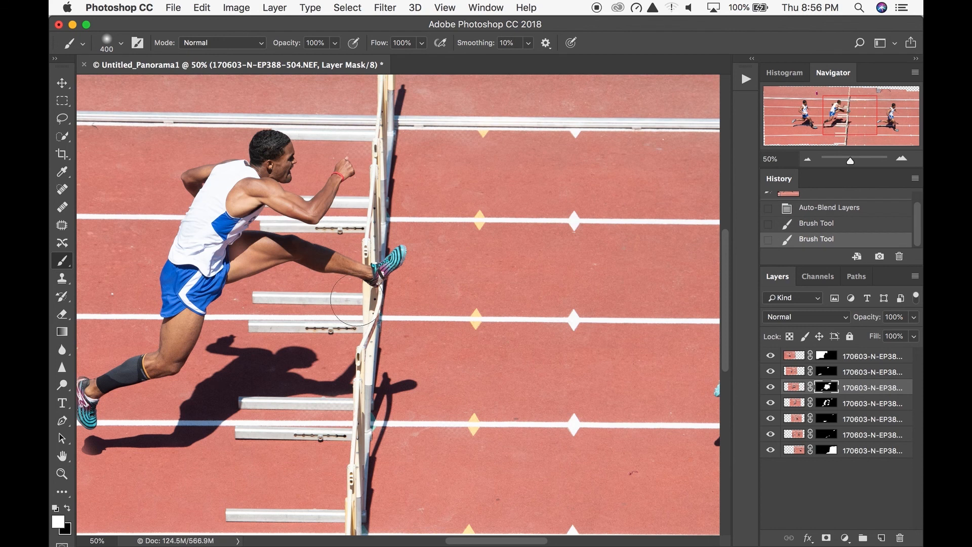
{"action": "left_click_drag", "start_coordinate": [272, 364], "coordinate": [406, 354]}
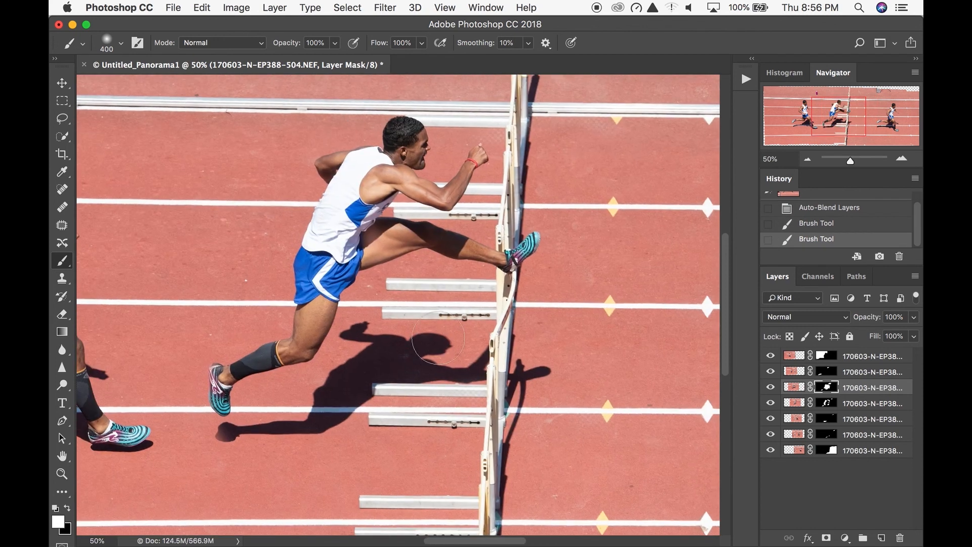
{"action": "key", "text": "super+0"}
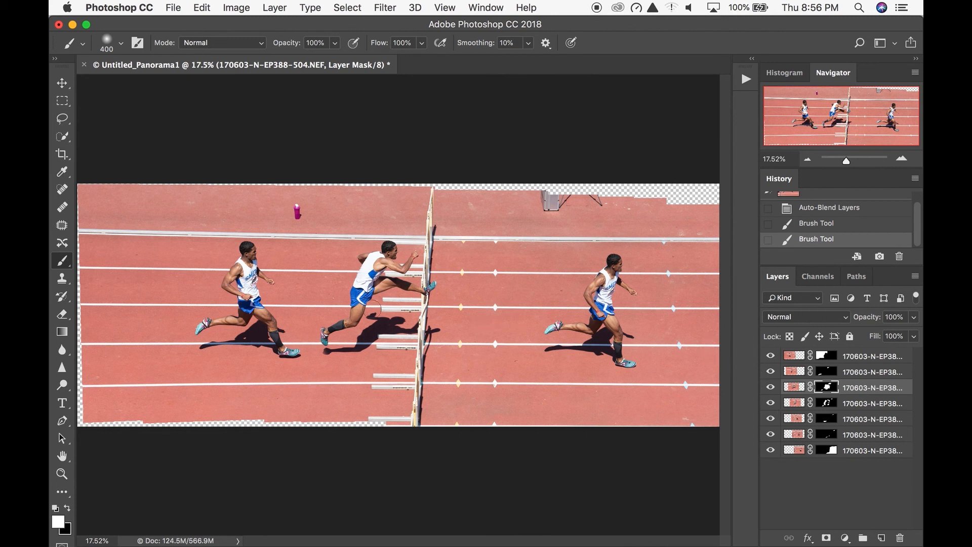
- Compare the panorama with the finished example composite and check what the 506 layer contributes by toggling its visibility
{"action": "key", "text": "super+Tab"}
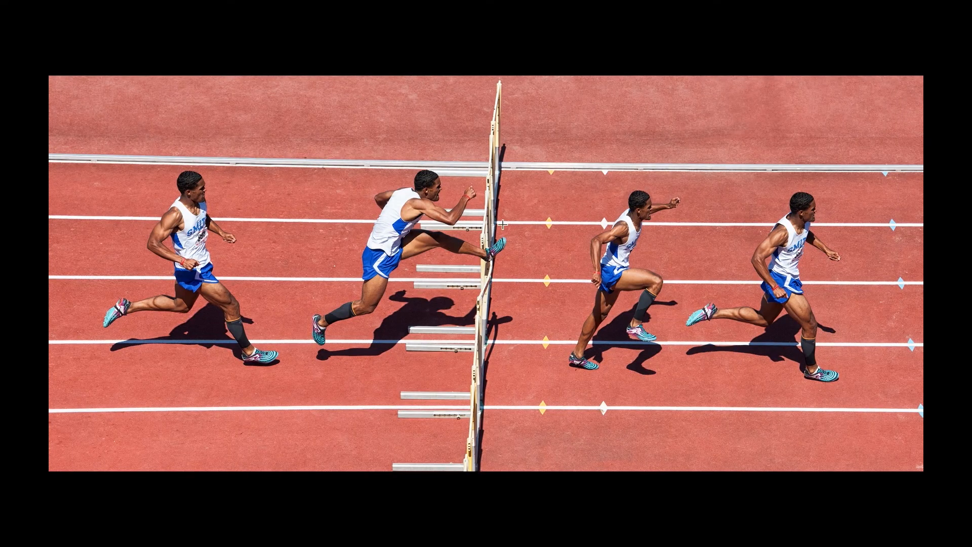
{"action": "key", "text": "super+Tab"}
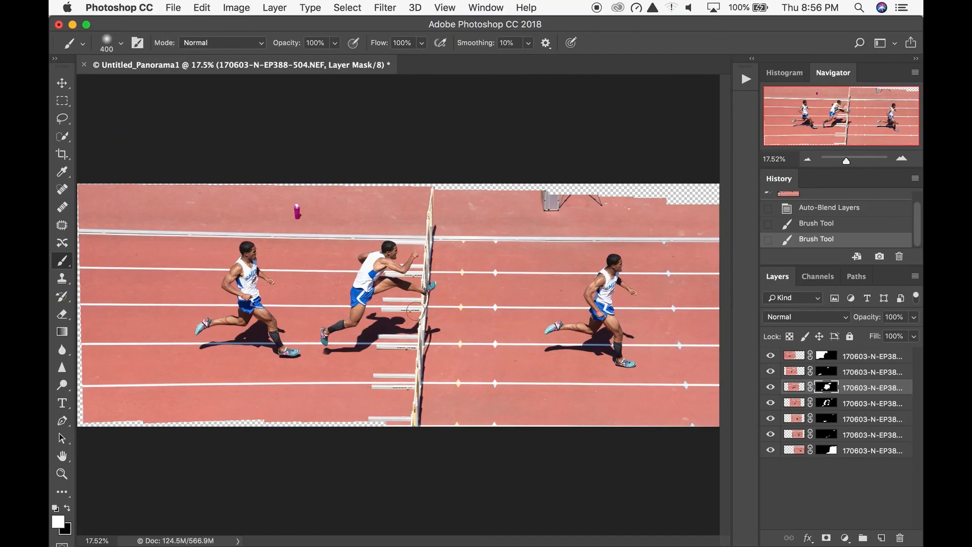
{"action": "key", "text": "super+Tab"}
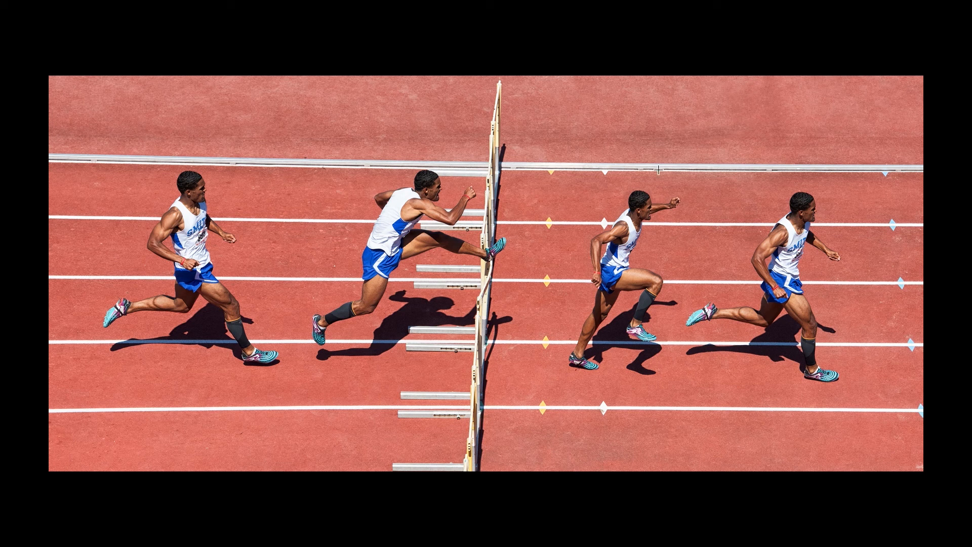
{"action": "key", "text": "super+Tab"}
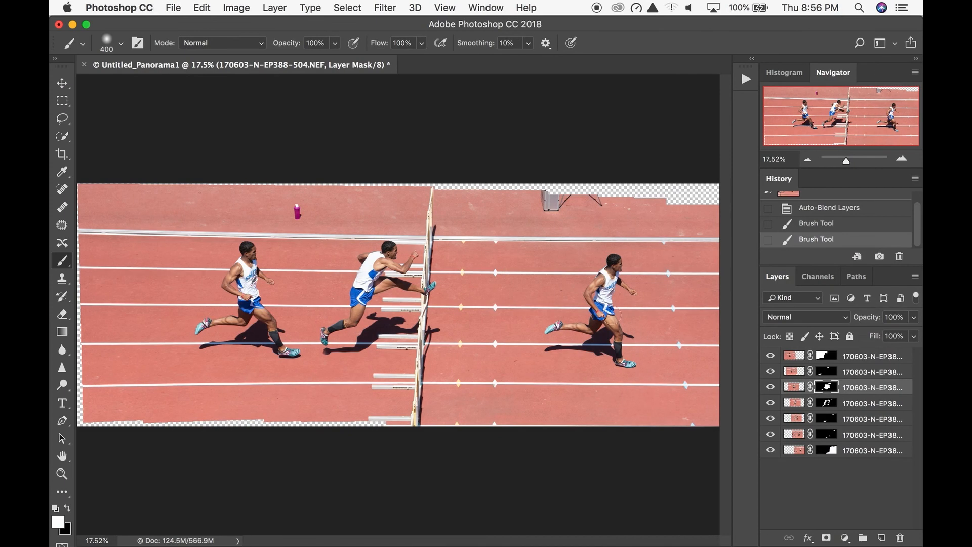
{"action": "left_click", "coordinate": [770, 421]}
{"action": "left_click", "coordinate": [770, 422]}
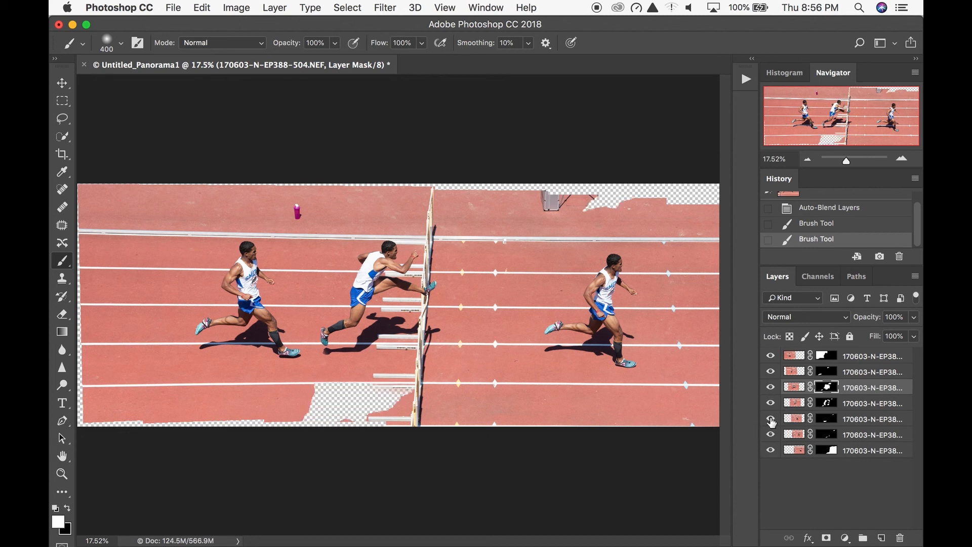
{"action": "left_click", "coordinate": [826, 418]}
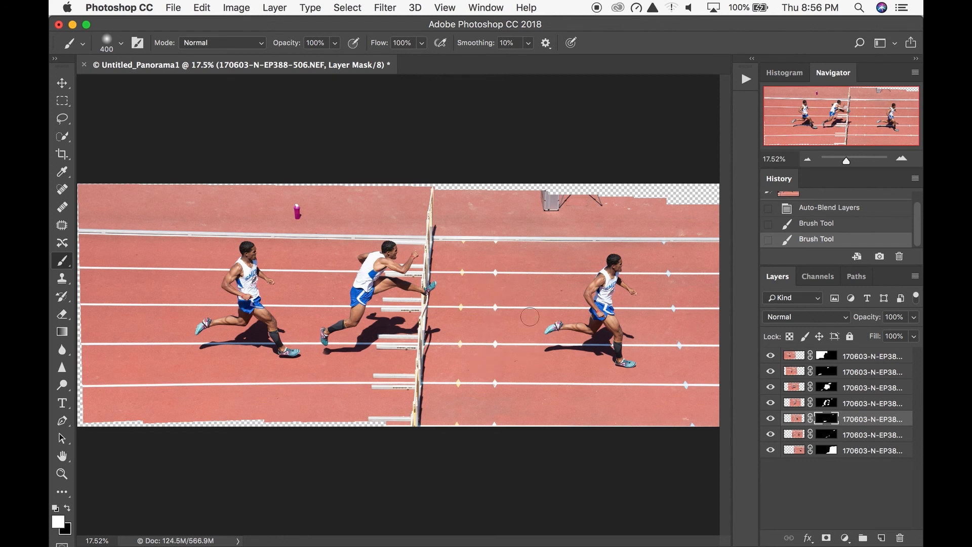
- Switch to Adobe Bridge and select only the photo 170603-N-EP388-507.NEF
{"action": "key", "text": "super+Tab"}
{"action": "key", "text": "super+Tab"}
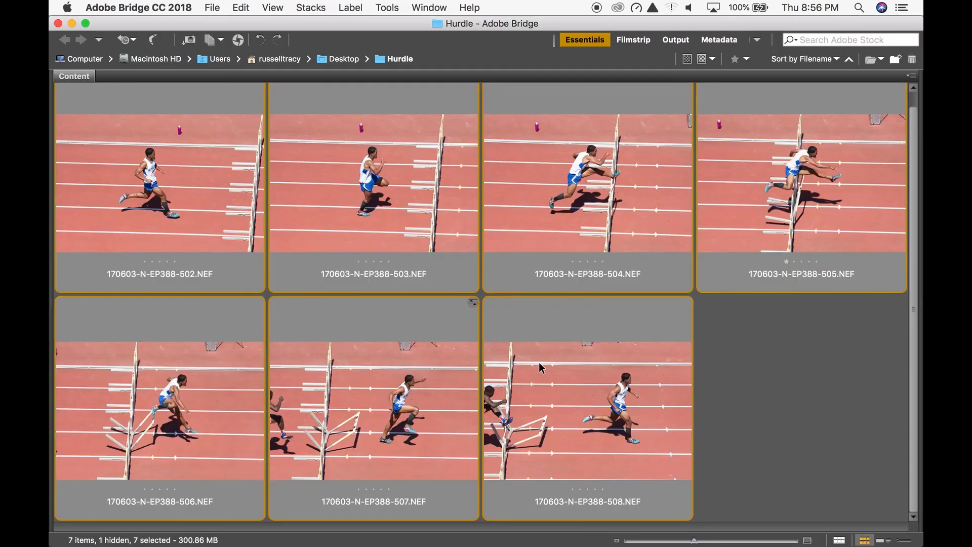
{"action": "left_click", "coordinate": [749, 381]}
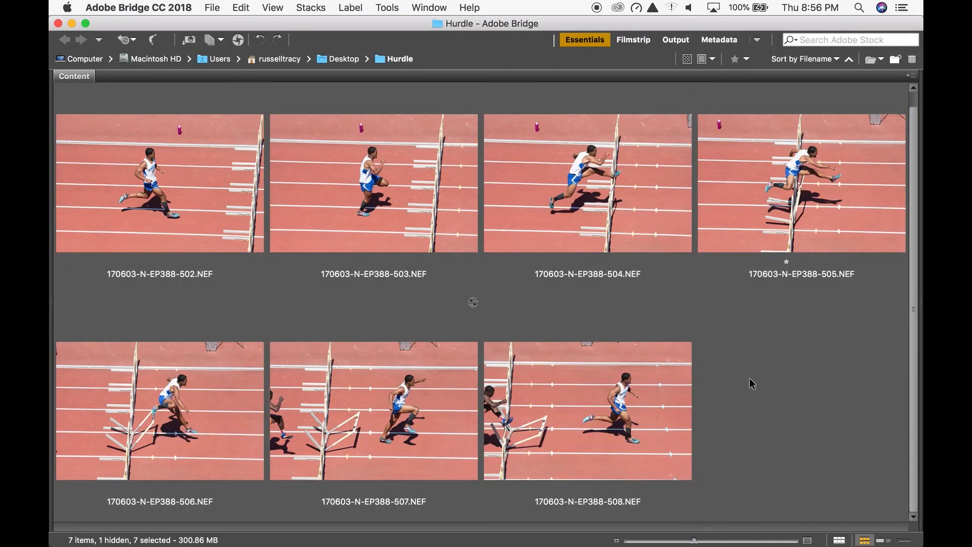
{"action": "left_click", "coordinate": [411, 409]}
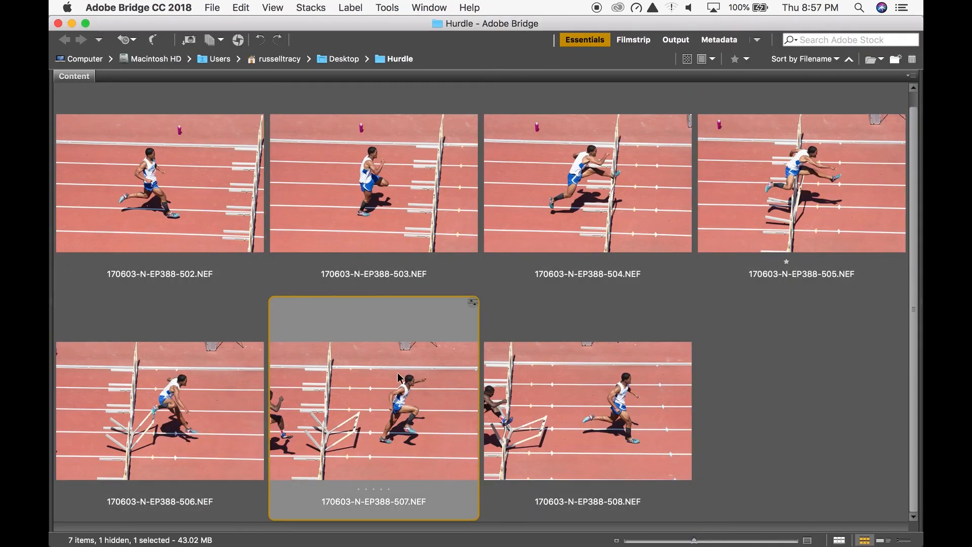
- Place the 507 photo into the Photoshop panorama as an embedded smart object, keeping the Camera Raw settings and default placement
{"action": "left_click_drag", "start_coordinate": [400, 413], "coordinate": [468, 303]}
{"action": "key", "text": "super+Tab"}
{"action": "key", "text": "super+Tab"}
{"action": "key", "text": "super+Tab"}
{"action": "key", "text": "super+Tab"}
{"action": "key", "text": "super+Tab"}
{"action": "key", "text": "super+Tab"}
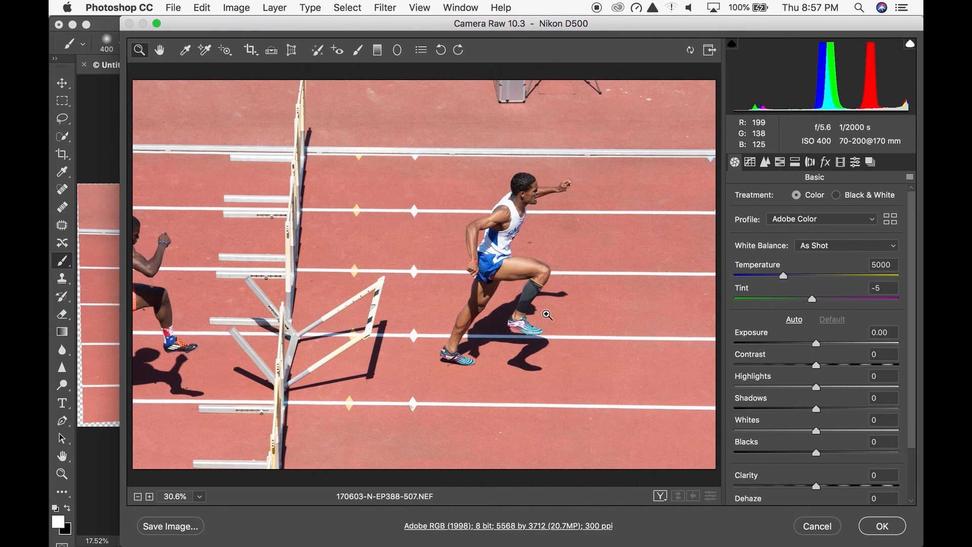
{"action": "left_click", "coordinate": [881, 526]}
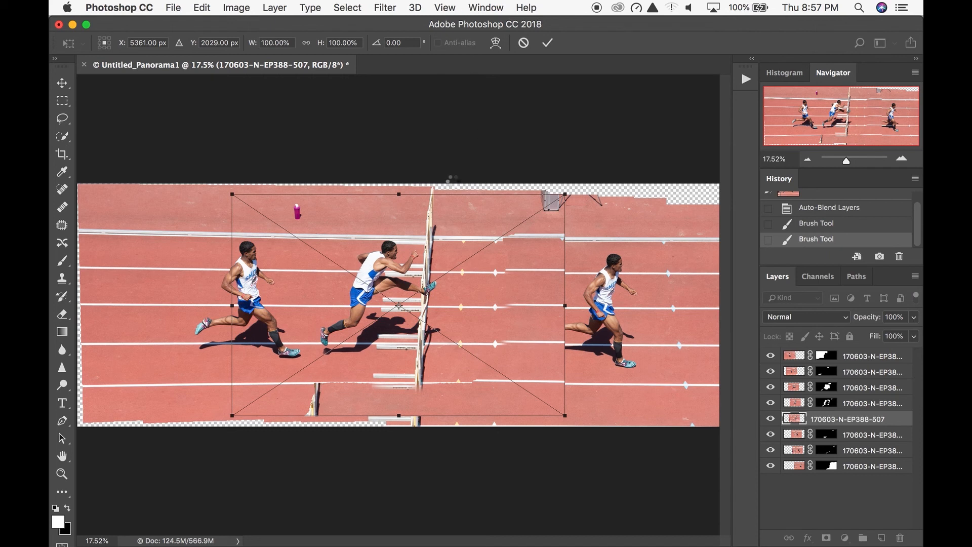
{"action": "key", "text": "Return"}
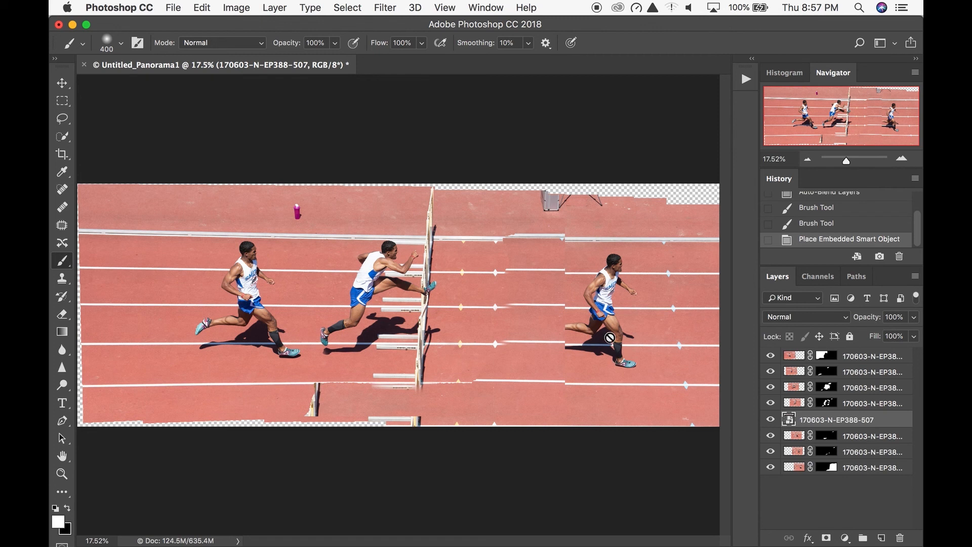
- Move the placed 507 layer to the top of the layer stack and rasterize it
{"action": "left_click_drag", "start_coordinate": [874, 424], "coordinate": [891, 360]}
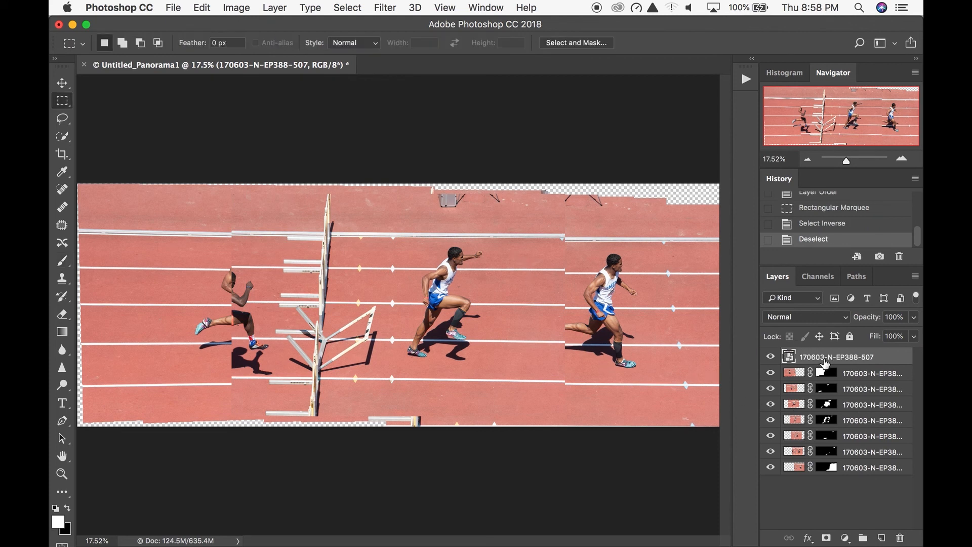
{"action": "right_click", "coordinate": [823, 360]}
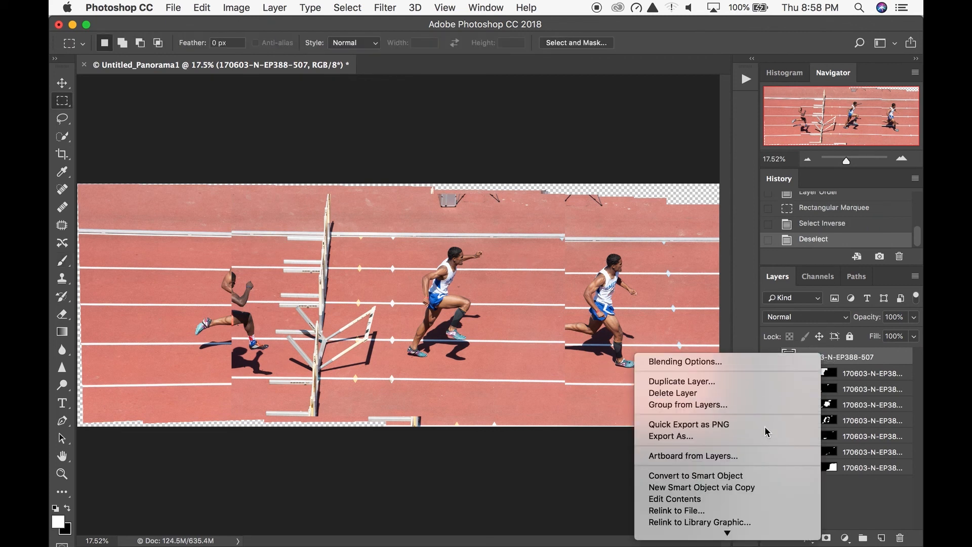
{"action": "scroll", "coordinate": [768, 526], "scroll_direction": "down", "scroll_amount": 5}
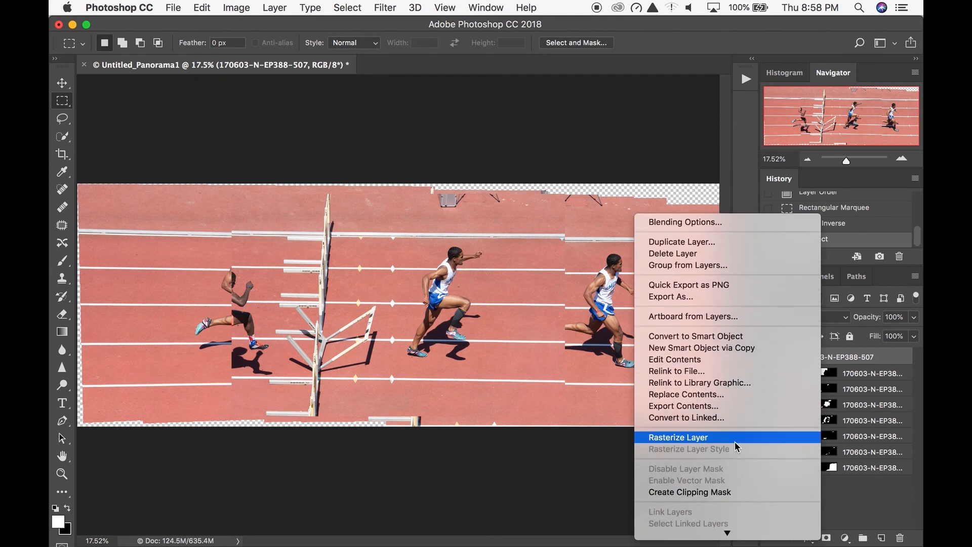
{"action": "left_click", "coordinate": [688, 441]}
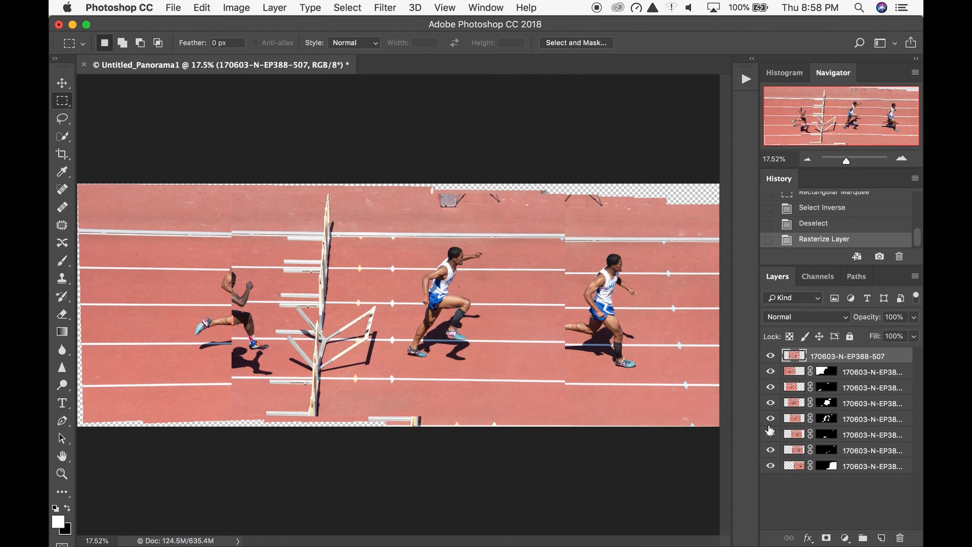
- Isolate the 507 layer and delete everything outside a rectangular marquee around the hurdler and his shadow
{"action": "left_click", "coordinate": [771, 356]}
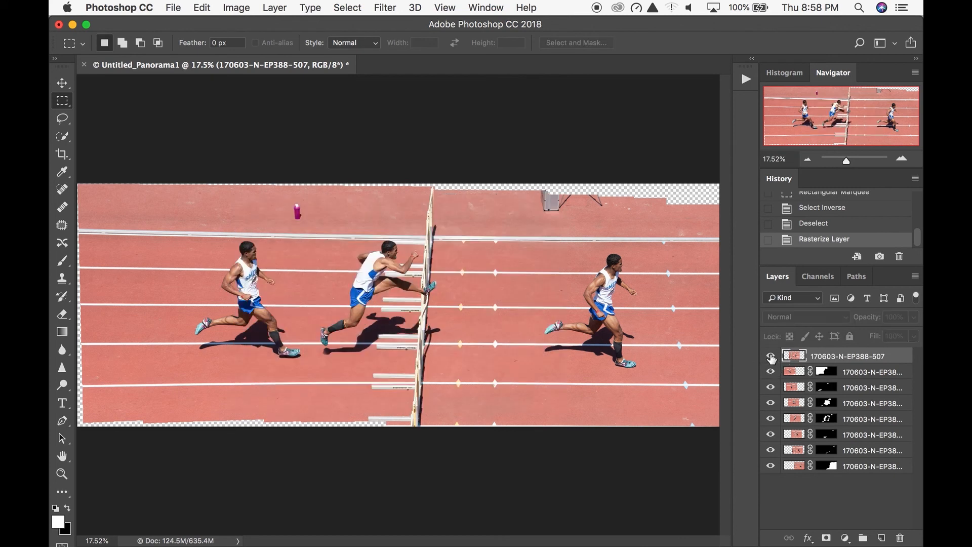
{"action": "left_click_drag", "start_coordinate": [770, 372], "coordinate": [733, 463]}
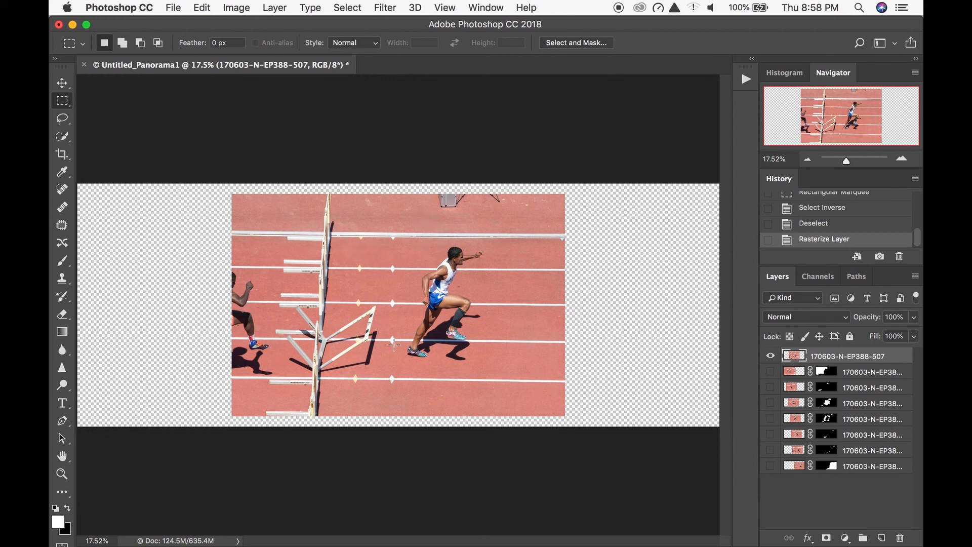
{"action": "left_click_drag", "start_coordinate": [399, 368], "coordinate": [489, 245]}
{"action": "right_click", "coordinate": [446, 283]}
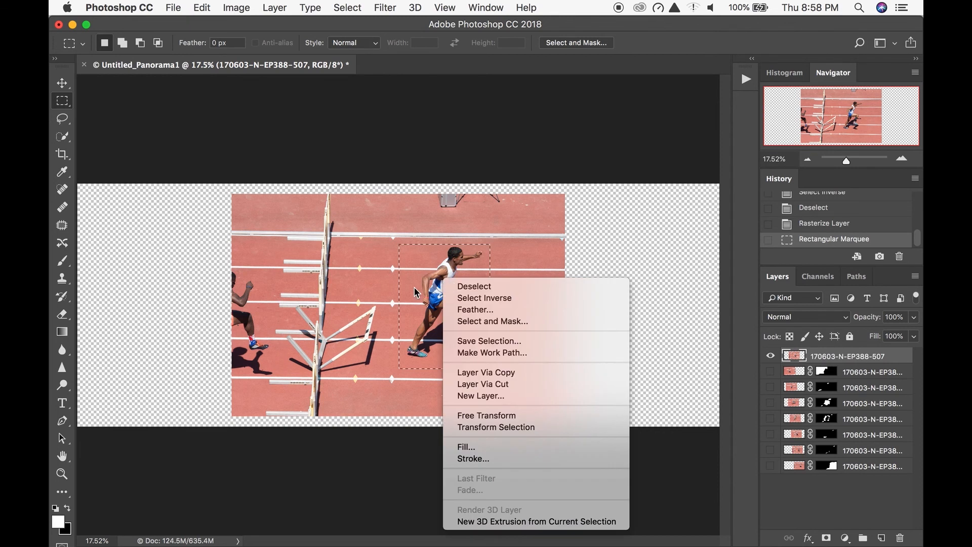
{"action": "left_click", "coordinate": [516, 304]}
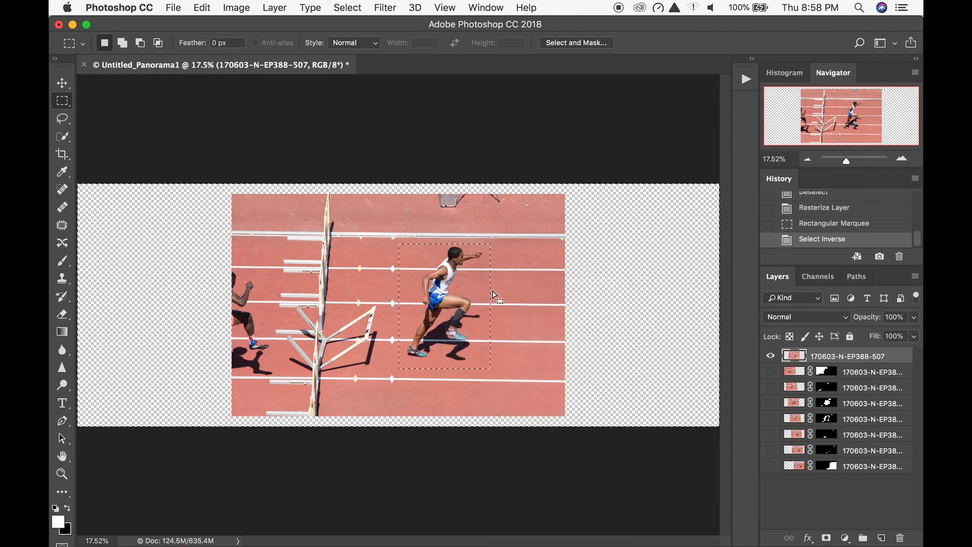
{"action": "key", "text": "Delete"}
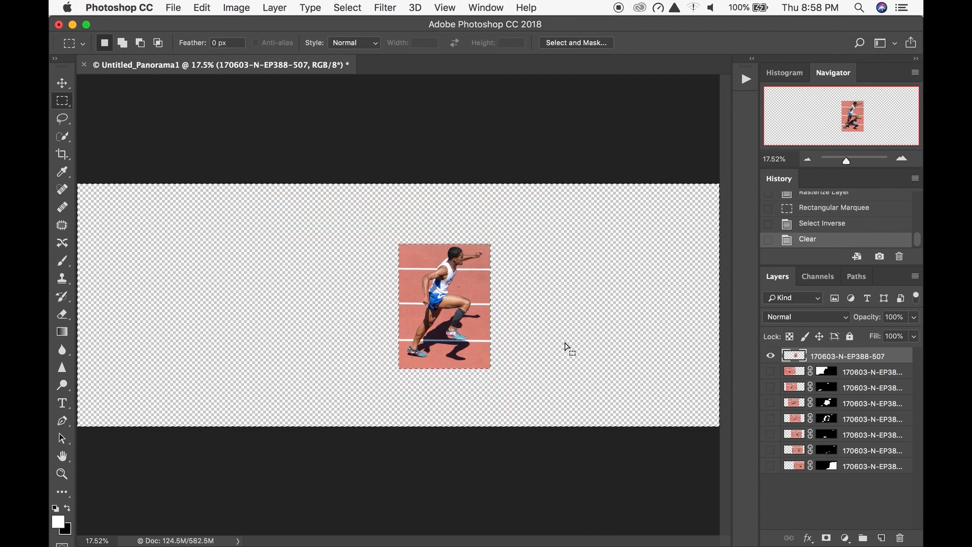
- Show all layers again and move the 507 cutout into the gap between the hurdles and the last runner, matching the lane lines
{"action": "left_click_drag", "start_coordinate": [770, 371], "coordinate": [770, 470]}
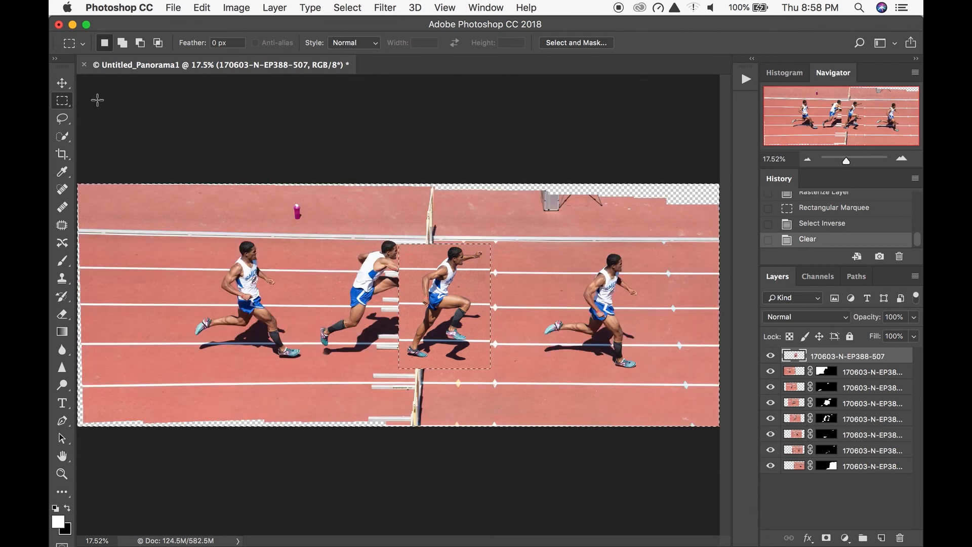
{"action": "left_click", "coordinate": [64, 84]}
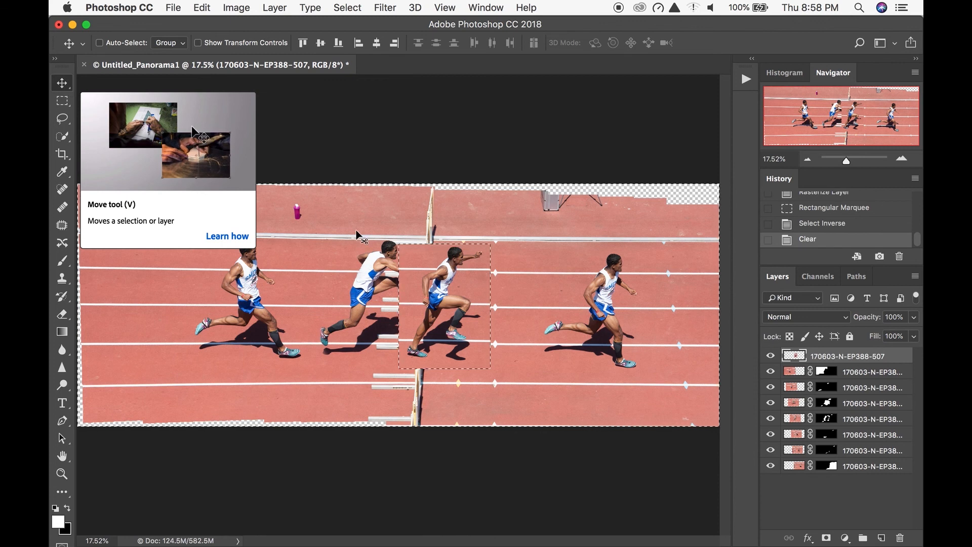
{"action": "left_click", "coordinate": [901, 160]}
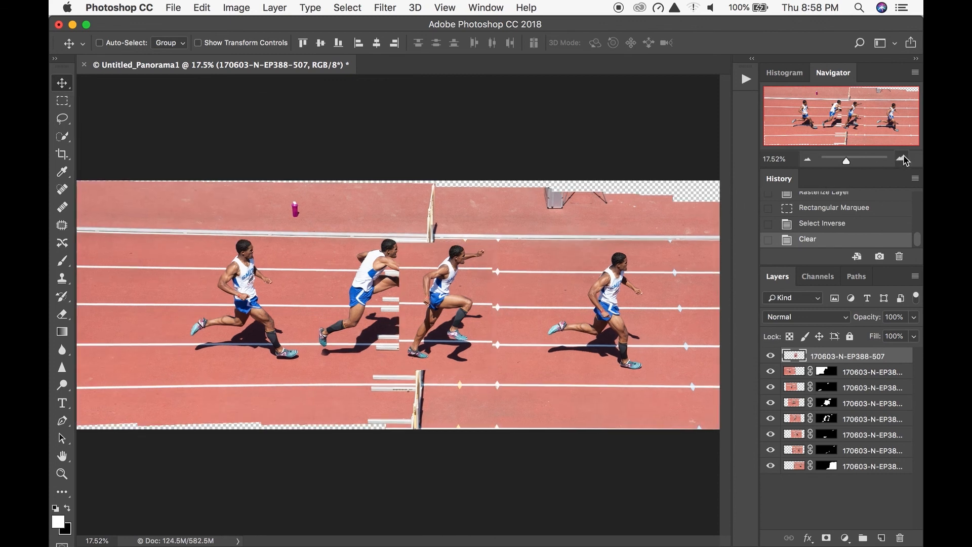
{"action": "left_click", "coordinate": [902, 160]}
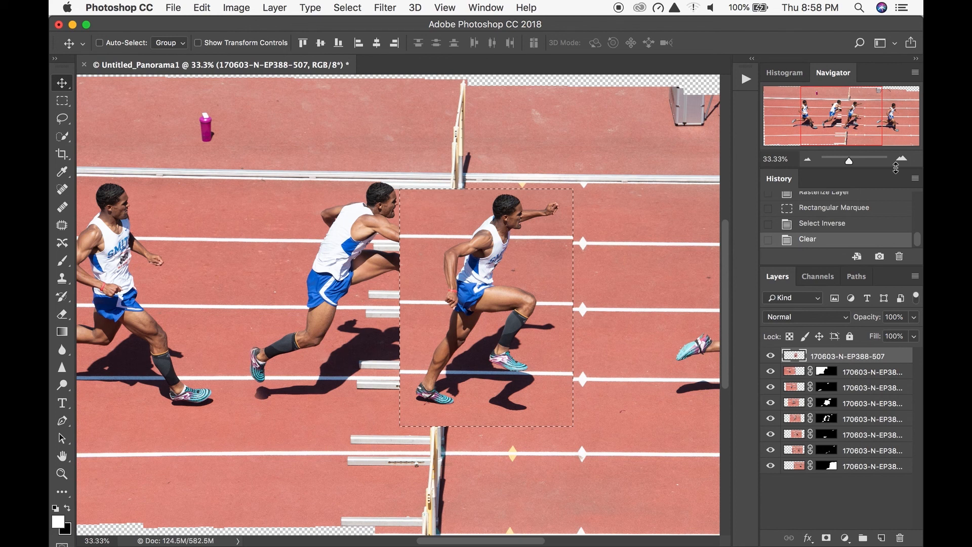
{"action": "left_click", "coordinate": [901, 160]}
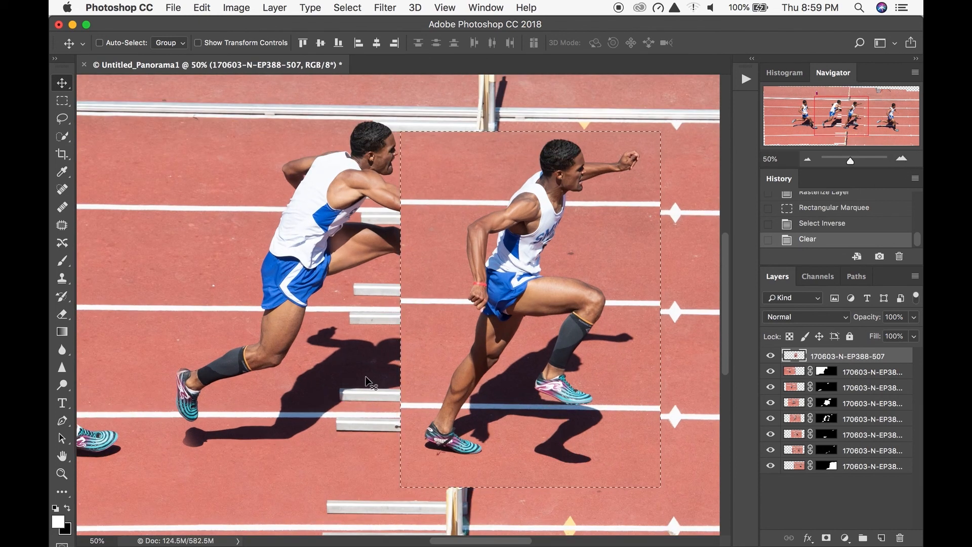
{"action": "left_click_drag", "start_coordinate": [354, 393], "coordinate": [190, 330]}
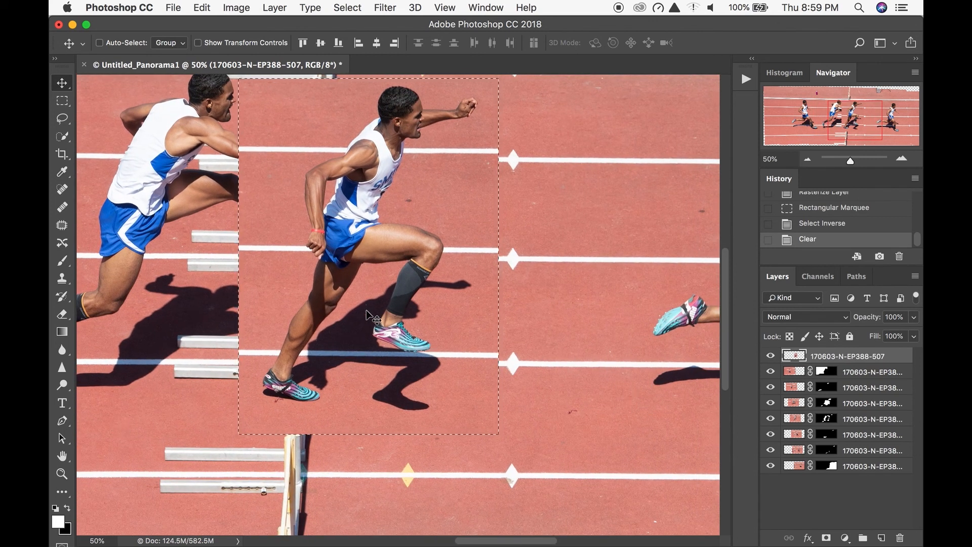
{"action": "left_click_drag", "start_coordinate": [363, 332], "coordinate": [530, 340]}
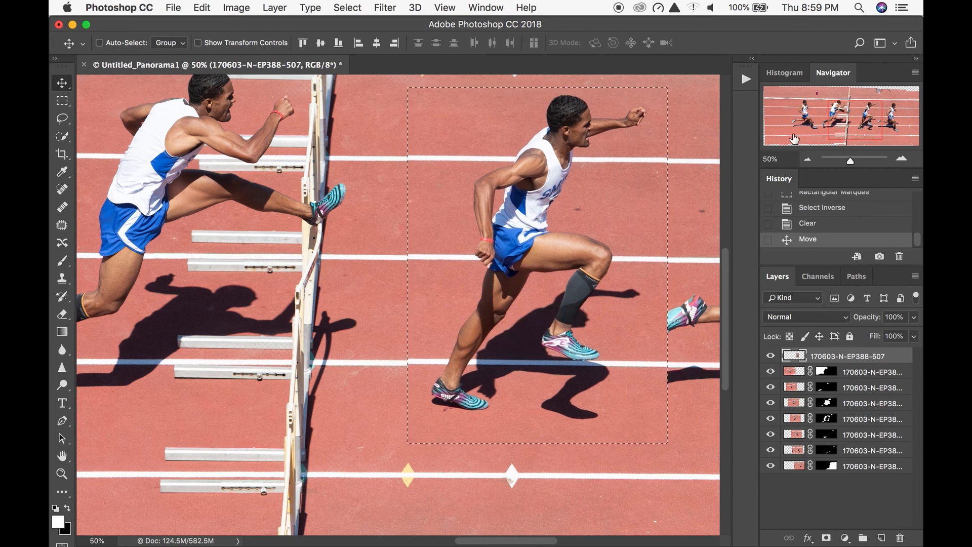
- Deselect the cutout and nudge the 507 layer down a few pixels until its white lane line meets the background's line
{"action": "left_click", "coordinate": [901, 161]}
{"action": "left_click", "coordinate": [900, 162]}
{"action": "left_click", "coordinate": [900, 161]}
{"action": "left_click", "coordinate": [901, 161]}
{"action": "left_click", "coordinate": [900, 161]}
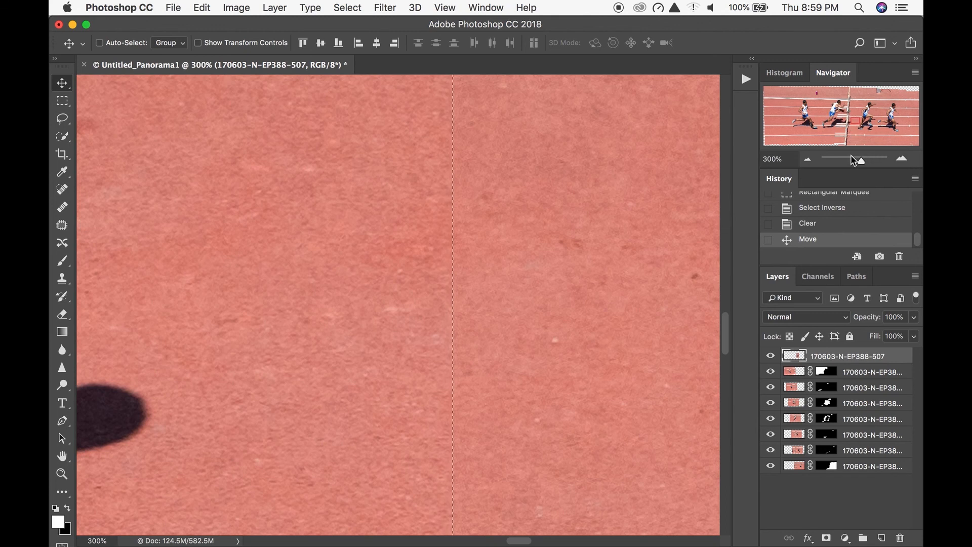
{"action": "left_click", "coordinate": [807, 159]}
{"action": "left_click_drag", "start_coordinate": [526, 313], "coordinate": [384, 233]}
{"action": "left_click_drag", "start_coordinate": [603, 327], "coordinate": [413, 298]}
{"action": "scroll", "coordinate": [414, 298], "scroll_direction": "right", "scroll_amount": 10}
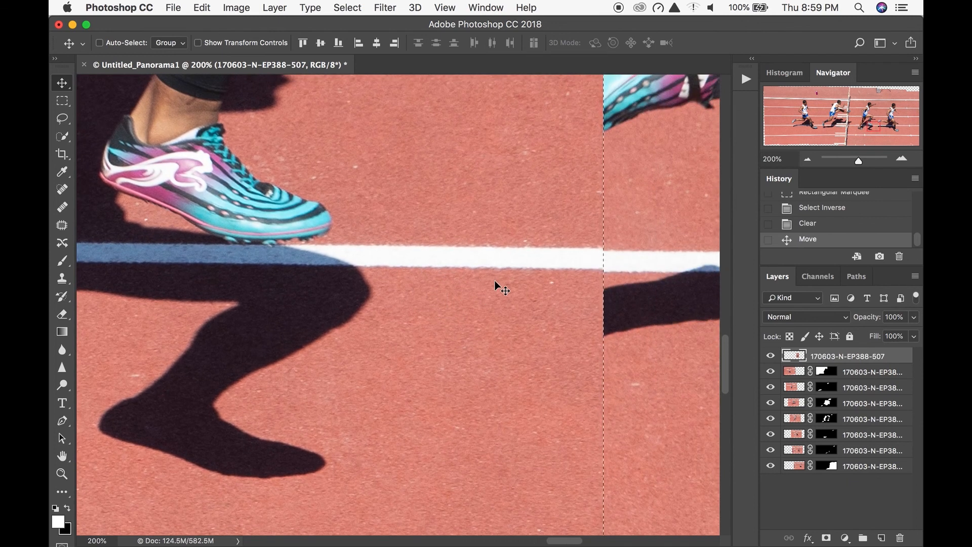
{"action": "key", "text": "ctrl+d"}
{"action": "key", "text": "Down"}
{"action": "key", "text": "Down"}
{"action": "key", "text": "Down"}
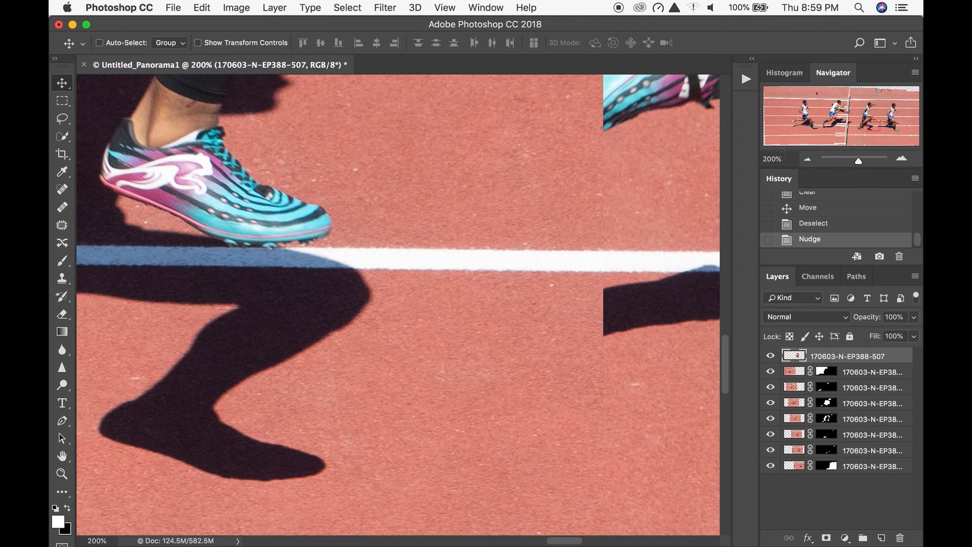
{"action": "key", "text": "super+0"}
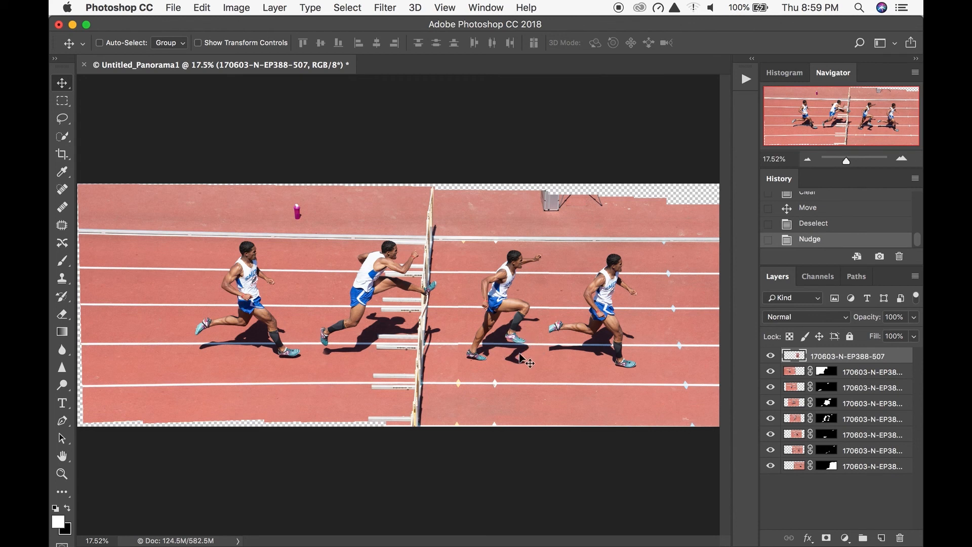
- Isolate the 507 layer, lasso the track area behind the runner's back and rear leg, and delete it
{"action": "left_click_drag", "start_coordinate": [770, 377], "coordinate": [767, 449]}
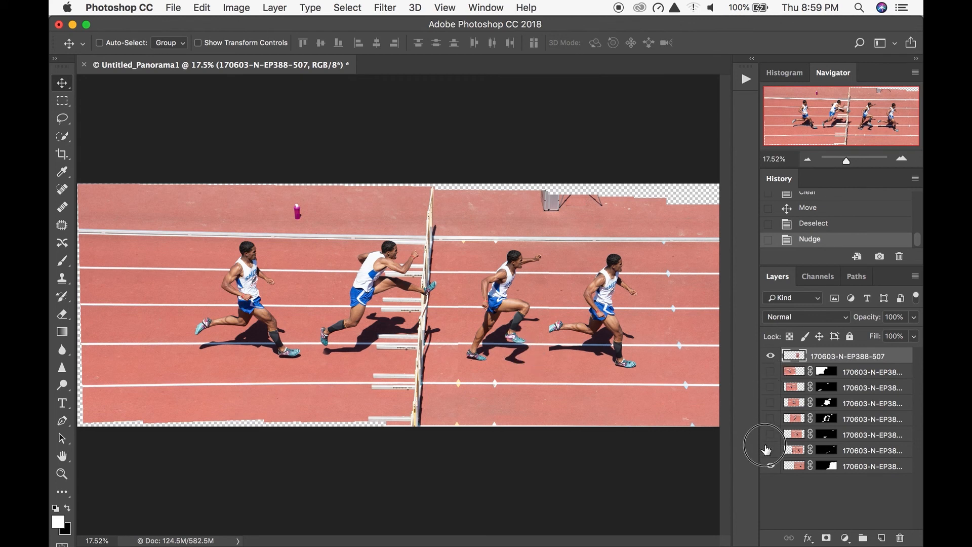
{"action": "left_click", "coordinate": [903, 159]}
{"action": "left_click", "coordinate": [903, 159]}
{"action": "left_click", "coordinate": [903, 159]}
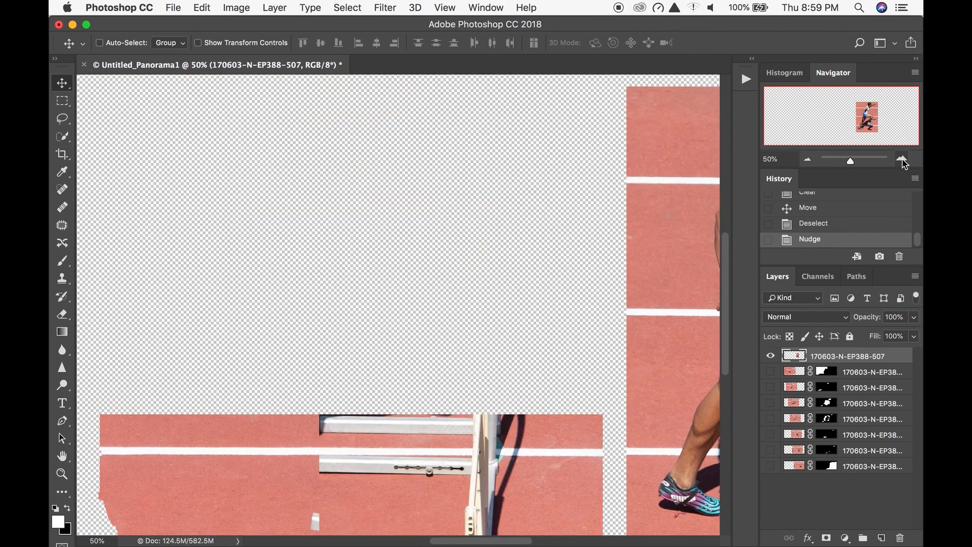
{"action": "left_click_drag", "start_coordinate": [842, 125], "coordinate": [873, 127]}
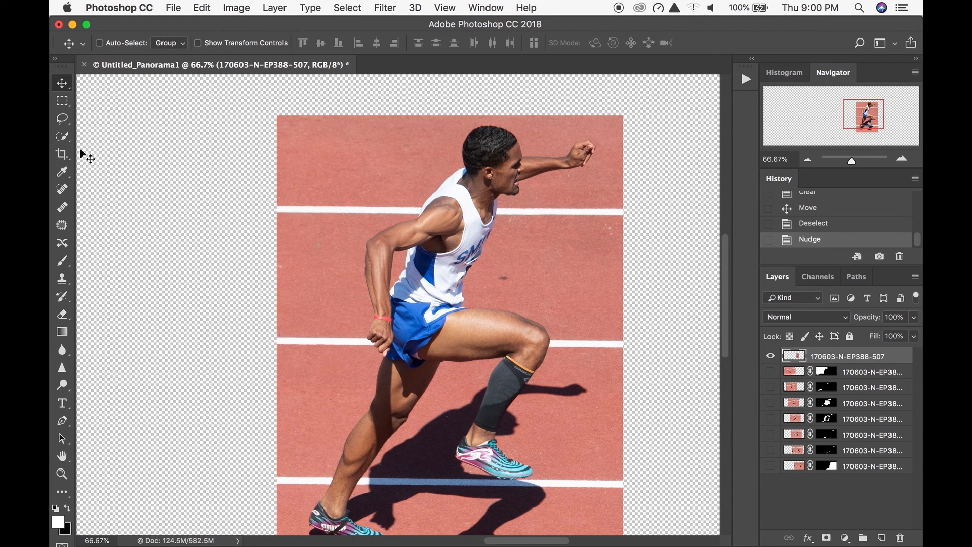
{"action": "left_click", "coordinate": [62, 118]}
{"action": "mouse_move", "coordinate": [456, 95]}
{"action": "left_mouse_down"}
{"action": "mouse_move", "coordinate": [449, 143]}
{"action": "mouse_move", "coordinate": [419, 187]}
{"action": "mouse_move", "coordinate": [357, 231]}
{"action": "mouse_move", "coordinate": [353, 365]}
{"action": "mouse_move", "coordinate": [329, 435]}
{"action": "mouse_move", "coordinate": [263, 496]}
{"action": "mouse_move", "coordinate": [212, 328]}
{"action": "mouse_move", "coordinate": [236, 172]}
{"action": "mouse_move", "coordinate": [273, 111]}
{"action": "mouse_move", "coordinate": [316, 92]}
{"action": "mouse_move", "coordinate": [412, 91]}
{"action": "left_mouse_up"}
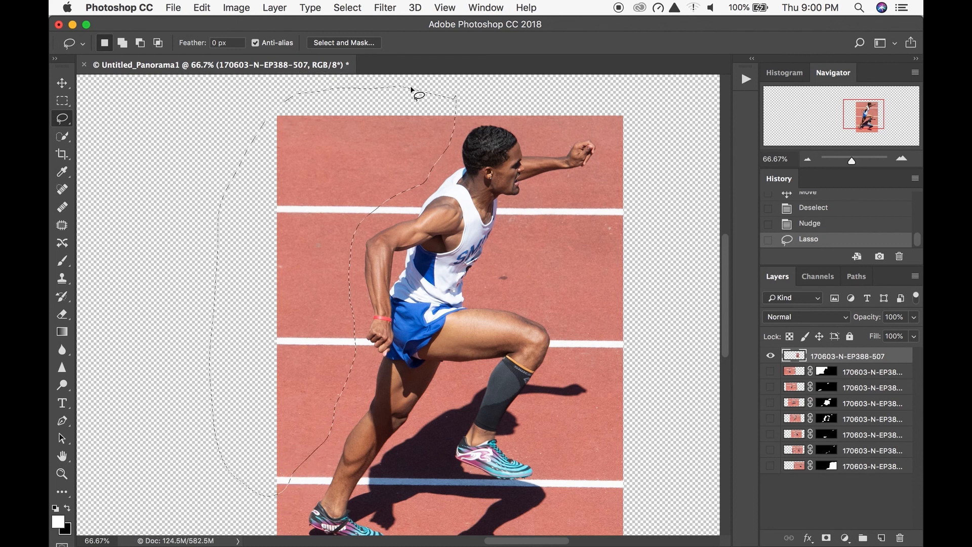
{"action": "key", "text": "Delete"}
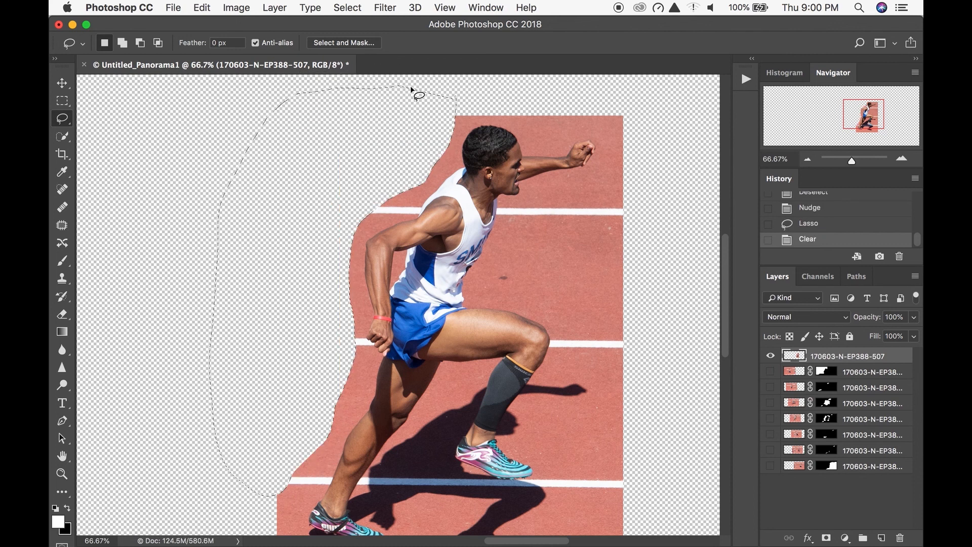
- Lasso and delete the track above the runner's head and outstretched arm and the area in front of his body
{"action": "mouse_move", "coordinate": [523, 105]}
{"action": "left_mouse_down"}
{"action": "mouse_move", "coordinate": [664, 143]}
{"action": "mouse_move", "coordinate": [648, 101]}
{"action": "left_mouse_up"}
{"action": "key", "text": "Delete"}
{"action": "mouse_move", "coordinate": [629, 151]}
{"action": "left_mouse_down"}
{"action": "mouse_move", "coordinate": [516, 214]}
{"action": "mouse_move", "coordinate": [537, 416]}
{"action": "mouse_move", "coordinate": [673, 223]}
{"action": "left_mouse_up"}
{"action": "key", "text": "Delete"}
- Lasso and delete the remaining track around the runner's feet and shadow, then clear the selection
{"action": "left_click_drag", "start_coordinate": [459, 416], "coordinate": [465, 265]}
{"action": "mouse_move", "coordinate": [354, 202]}
{"action": "left_mouse_down"}
{"action": "mouse_move", "coordinate": [306, 377]}
{"action": "mouse_move", "coordinate": [463, 369]}
{"action": "mouse_move", "coordinate": [636, 341]}
{"action": "mouse_move", "coordinate": [293, 253]}
{"action": "left_mouse_up"}
{"action": "key", "text": "Delete"}
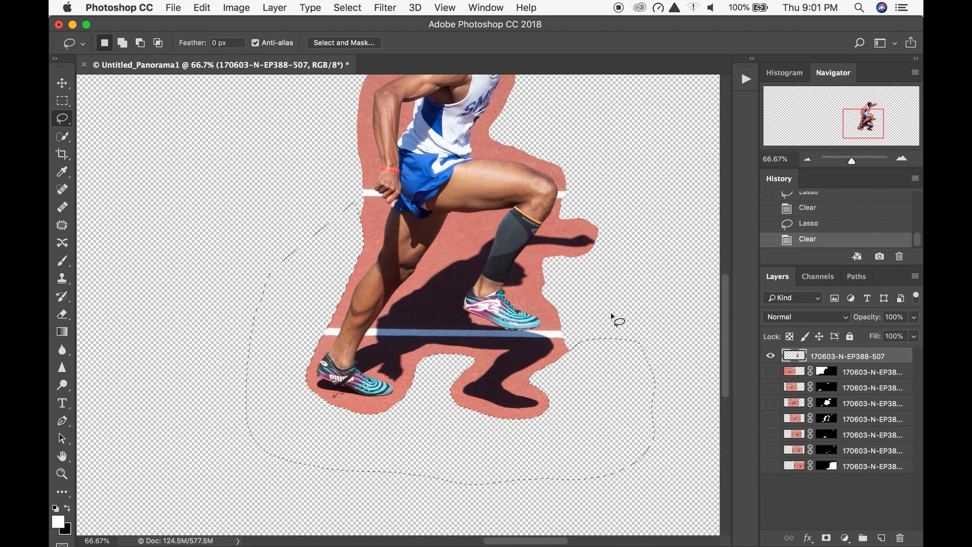
{"action": "key", "text": "super+d"}
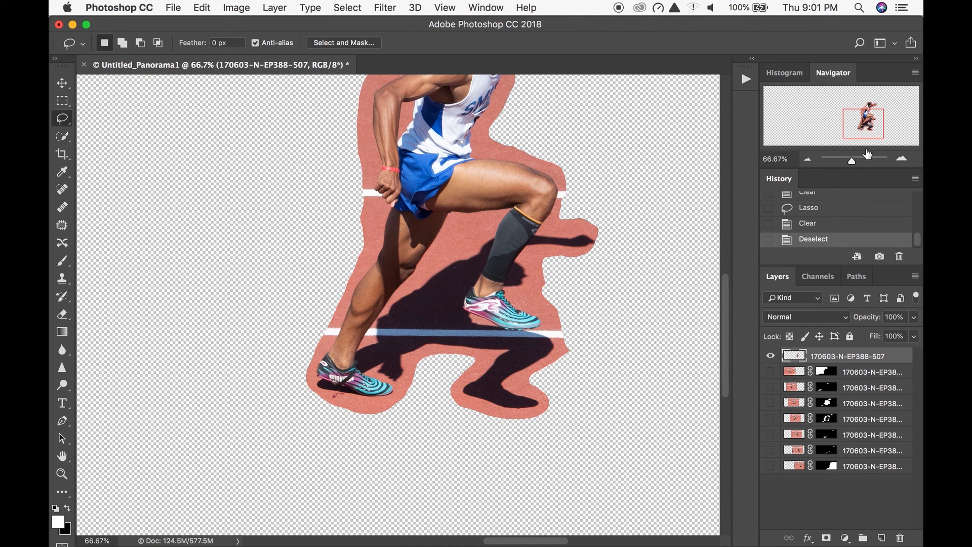
- Show all layers again and erase the mismatched lane-line edges behind the runner's rear calf, using eraser sizes of 45 px and 20 px
{"action": "left_click", "coordinate": [901, 159]}
{"action": "left_click_drag", "start_coordinate": [770, 371], "coordinate": [773, 477]}
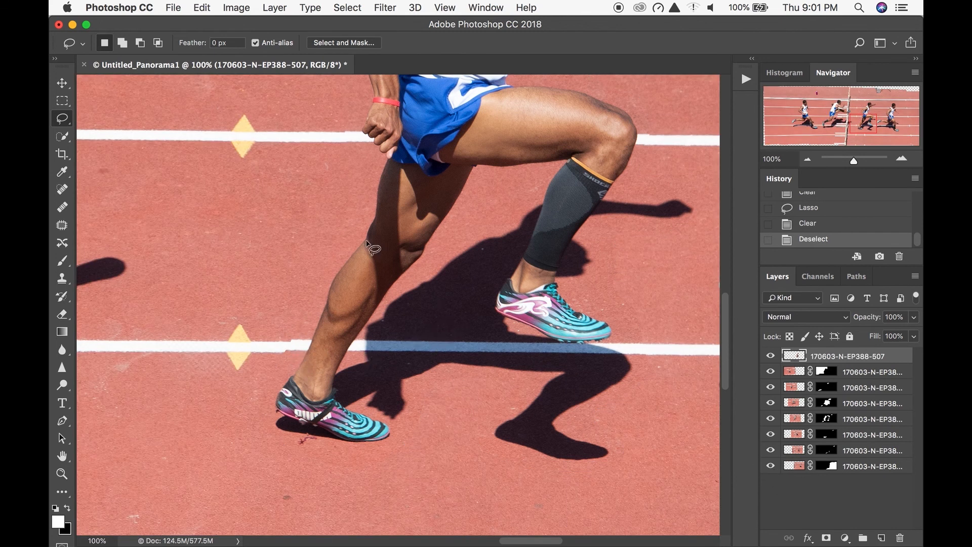
{"action": "key", "text": "e"}
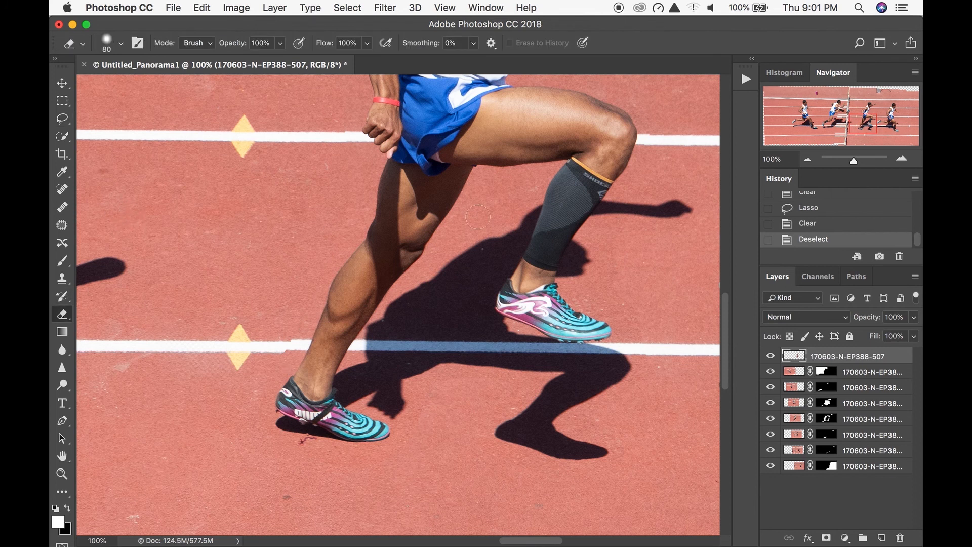
{"action": "left_click", "coordinate": [901, 158]}
{"action": "left_click", "coordinate": [901, 159]}
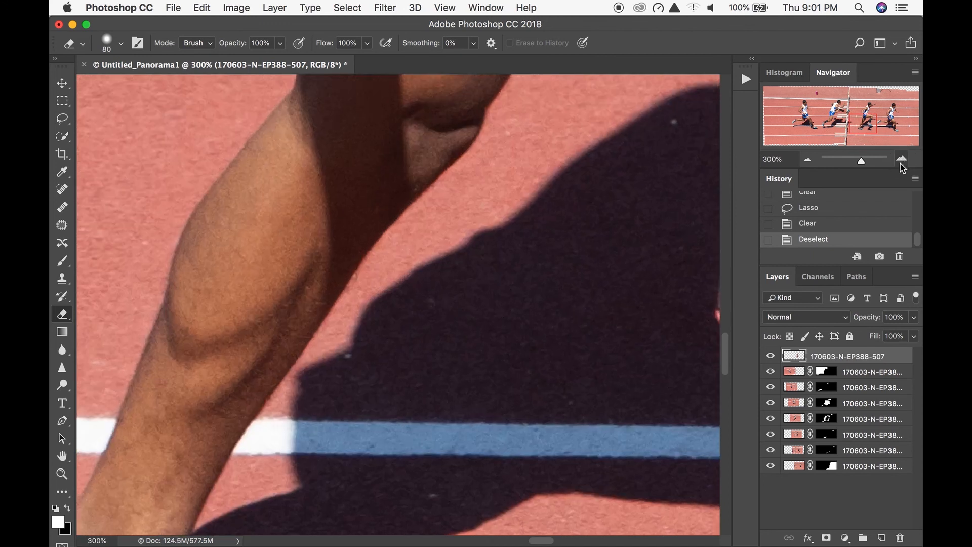
{"action": "left_click", "coordinate": [901, 158]}
{"action": "left_click", "coordinate": [901, 158]}
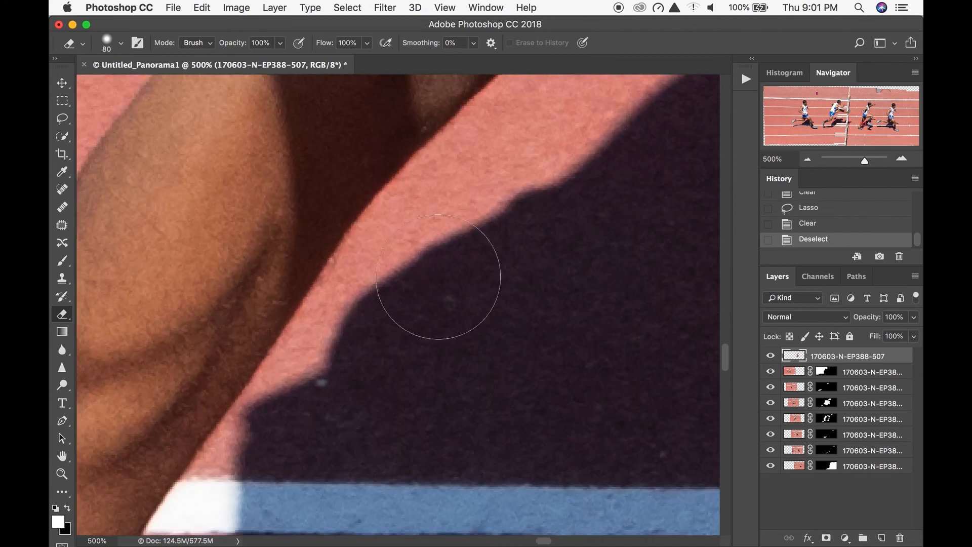
{"action": "left_click_drag", "start_coordinate": [217, 377], "coordinate": [553, 225]}
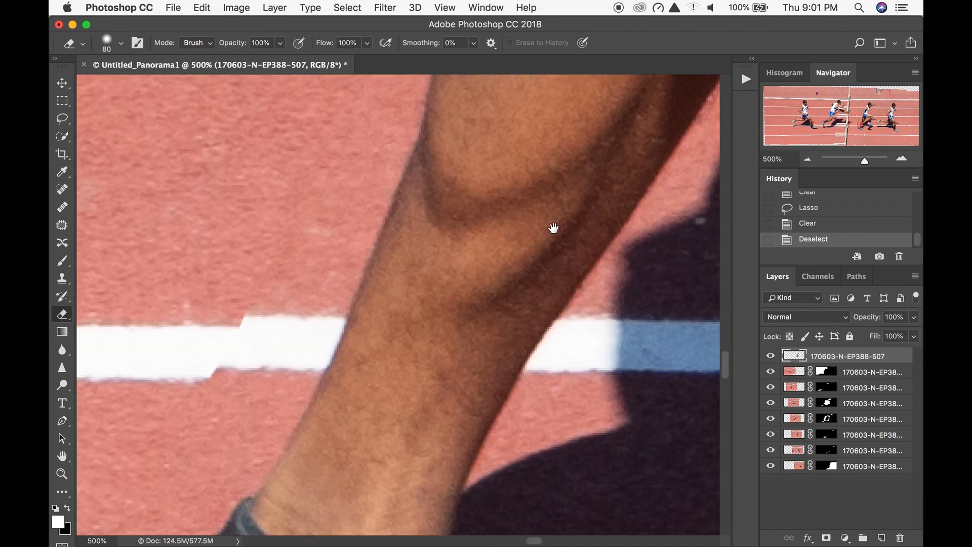
{"action": "mouse_move", "coordinate": [327, 310]}
{"action": "left_mouse_down"}
{"action": "mouse_move", "coordinate": [410, 299]}
{"action": "mouse_move", "coordinate": [493, 268]}
{"action": "left_mouse_up"}
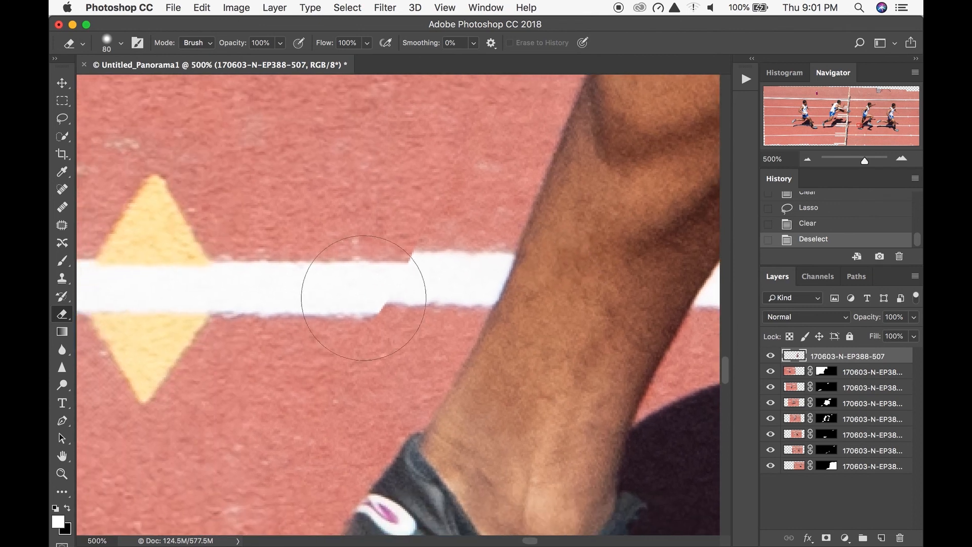
{"action": "key", "text": "bracketleft"}
{"action": "key", "text": "bracketleft"}
{"action": "key", "text": "bracketleft"}
{"action": "key", "text": "bracketleft"}
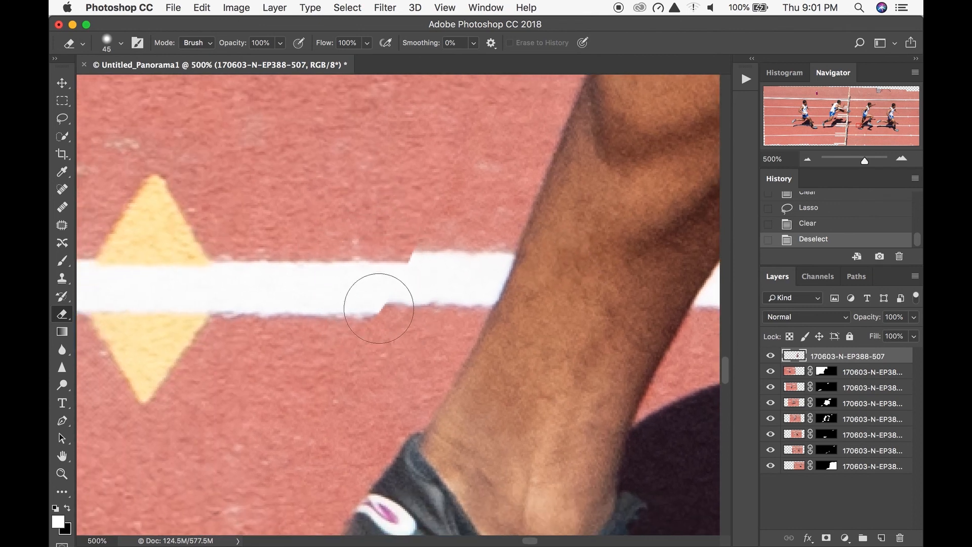
{"action": "mouse_move", "coordinate": [388, 312]}
{"action": "left_mouse_down"}
{"action": "mouse_move", "coordinate": [396, 293]}
{"action": "mouse_move", "coordinate": [424, 304]}
{"action": "mouse_move", "coordinate": [436, 282]}
{"action": "mouse_move", "coordinate": [401, 276]}
{"action": "mouse_move", "coordinate": [444, 249]}
{"action": "mouse_move", "coordinate": [458, 253]}
{"action": "left_mouse_up"}
{"action": "key", "text": "bracketleft"}
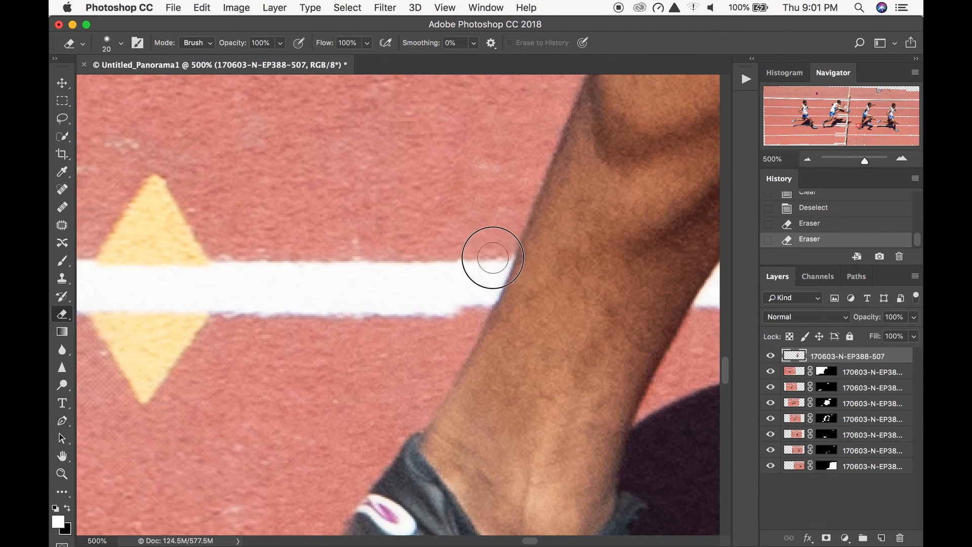
{"action": "left_click_drag", "start_coordinate": [491, 265], "coordinate": [459, 314]}
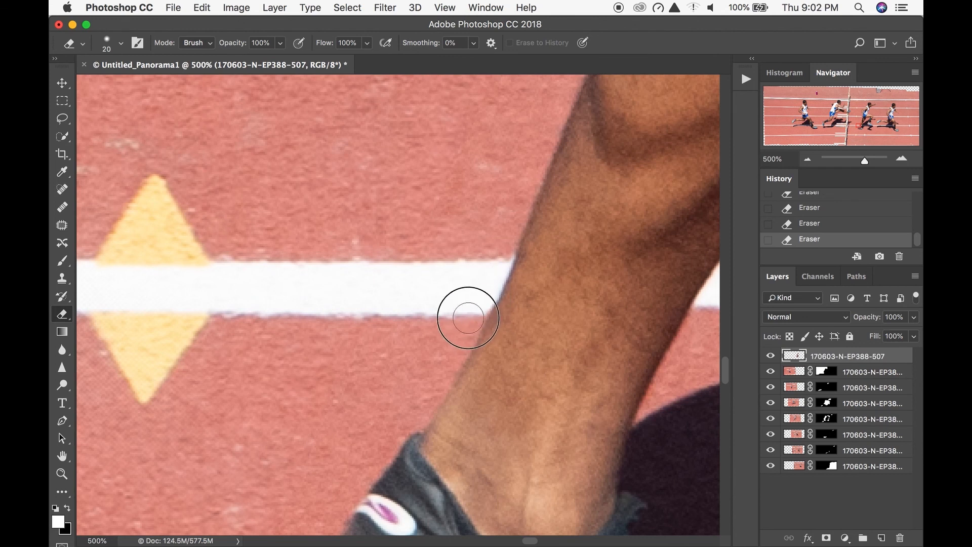
- Erase the mismatched piece of lane line on the 507 layer beside the runner's rear hand
{"action": "key", "text": "space"}
{"action": "left_click_drag", "start_coordinate": [527, 175], "coordinate": [422, 415]}
{"action": "left_click_drag", "start_coordinate": [526, 152], "coordinate": [469, 393]}
{"action": "mouse_move", "coordinate": [461, 172]}
{"action": "left_mouse_down"}
{"action": "mouse_move", "coordinate": [454, 284]}
{"action": "mouse_move", "coordinate": [535, 276]}
{"action": "mouse_move", "coordinate": [602, 252]}
{"action": "left_mouse_up"}
{"action": "mouse_move", "coordinate": [380, 294]}
{"action": "left_mouse_down"}
{"action": "mouse_move", "coordinate": [382, 316]}
{"action": "mouse_move", "coordinate": [404, 291]}
{"action": "mouse_move", "coordinate": [425, 286]}
{"action": "left_mouse_up"}
- Enlarge the eraser and erase the mismatched parts of the upper lane line on the 507 layer around the runner's shoulders
{"action": "mouse_move", "coordinate": [506, 127]}
{"action": "left_mouse_down"}
{"action": "mouse_move", "coordinate": [499, 299]}
{"action": "mouse_move", "coordinate": [558, 304]}
{"action": "left_mouse_up"}
{"action": "key", "text": "bracketright"}
{"action": "key", "text": "bracketright"}
{"action": "key", "text": "bracketright"}
{"action": "key", "text": "bracketright"}
{"action": "left_click_drag", "start_coordinate": [459, 215], "coordinate": [617, 199]}
{"action": "mouse_move", "coordinate": [639, 207]}
{"action": "left_mouse_down"}
{"action": "mouse_move", "coordinate": [561, 284]}
{"action": "mouse_move", "coordinate": [601, 303]}
{"action": "left_mouse_up"}
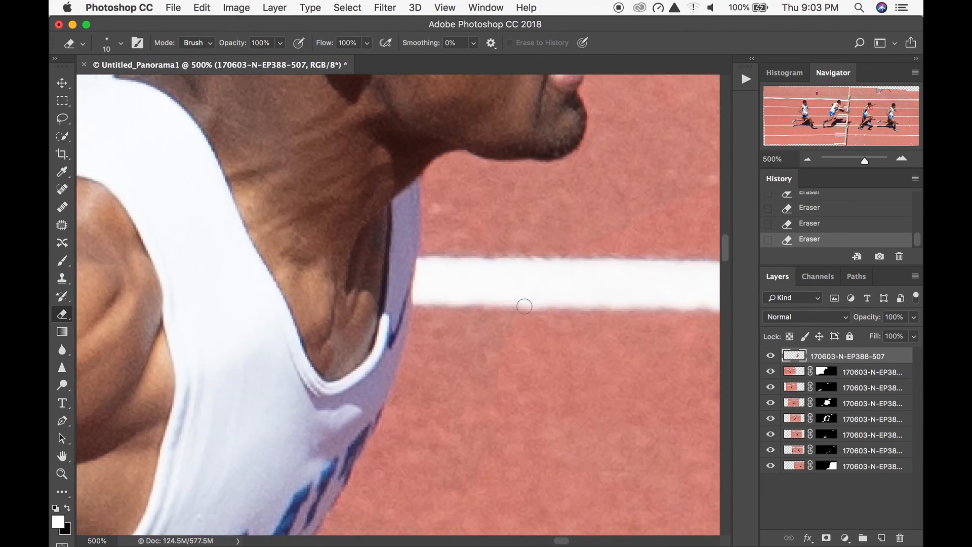
{"action": "key", "text": "bracketright"}
{"action": "key", "text": "bracketright"}
{"action": "key", "text": "bracketright"}
{"action": "left_click_drag", "start_coordinate": [582, 430], "coordinate": [529, 254]}
{"action": "left_click_drag", "start_coordinate": [546, 486], "coordinate": [496, 337]}
- Examine the 507 cutout's blend with the background, isolating the layer and showing all layers again to compare
{"action": "left_click", "coordinate": [808, 160]}
{"action": "left_click", "coordinate": [808, 160]}
{"action": "left_click", "coordinate": [807, 160]}
{"action": "left_click", "coordinate": [807, 160]}
{"action": "left_click", "coordinate": [807, 160]}
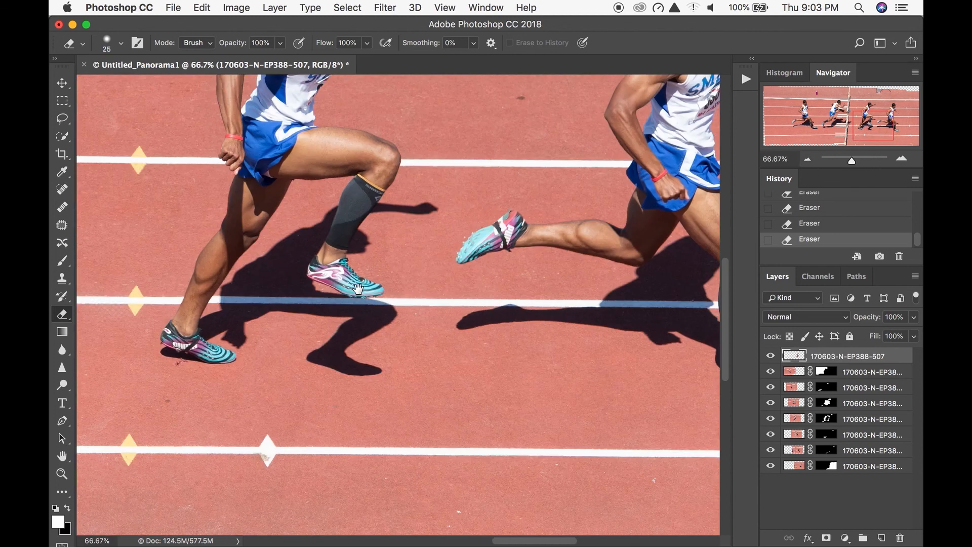
{"action": "left_click_drag", "start_coordinate": [387, 296], "coordinate": [519, 334]}
{"action": "left_click_drag", "start_coordinate": [471, 312], "coordinate": [521, 322]}
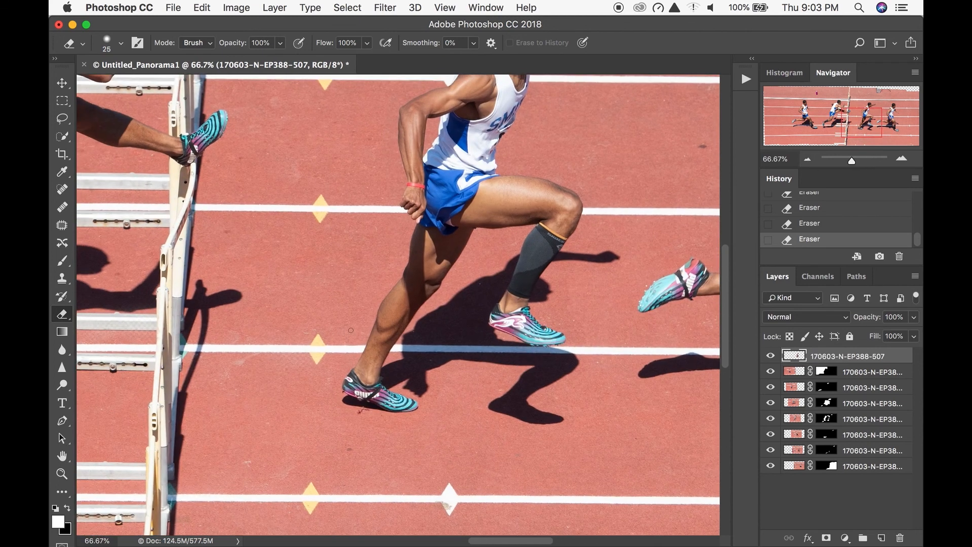
{"action": "left_click_drag", "start_coordinate": [482, 158], "coordinate": [469, 275]}
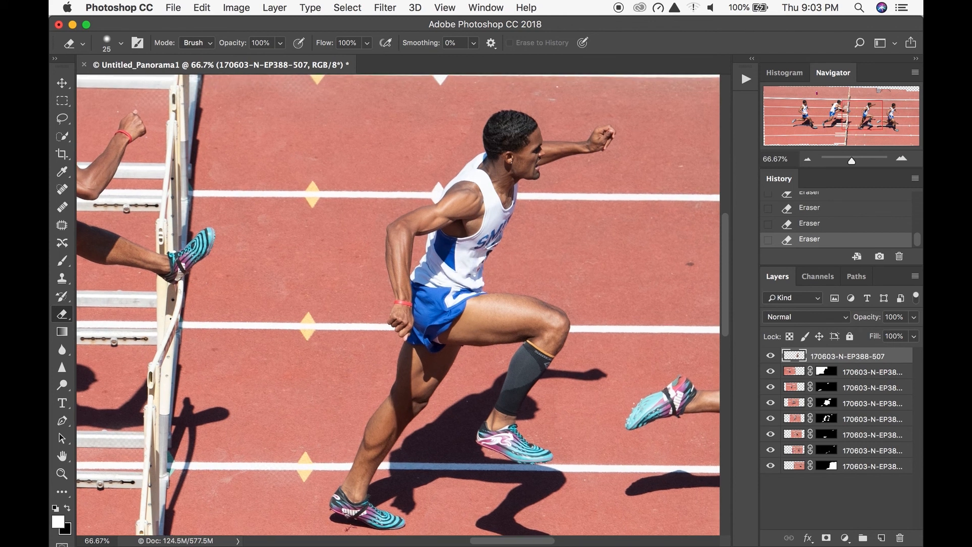
{"action": "left_click", "coordinate": [902, 158]}
{"action": "left_click_drag", "start_coordinate": [770, 371], "coordinate": [754, 482]}
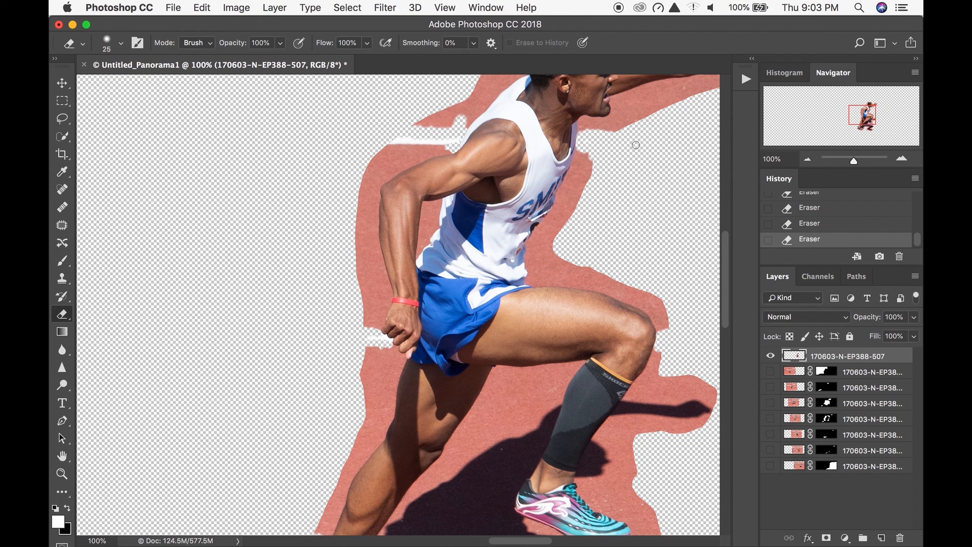
{"action": "left_click_drag", "start_coordinate": [770, 372], "coordinate": [770, 466]}
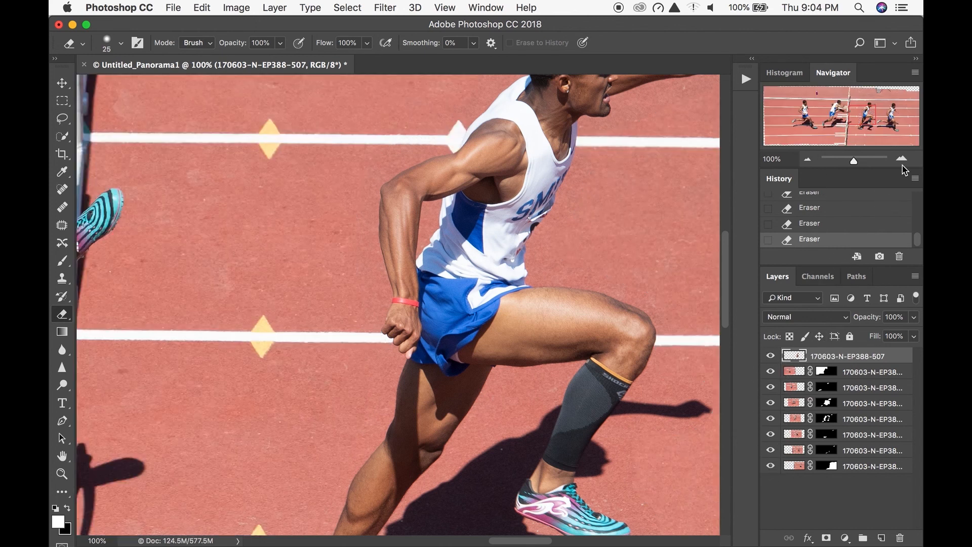
- Enlarge the eraser to 60 px and blend the 507 layer's edge in front of the runner's face and below his outstretched arm
{"action": "left_click", "coordinate": [901, 159]}
{"action": "left_click", "coordinate": [901, 158]}
{"action": "left_click", "coordinate": [902, 158]}
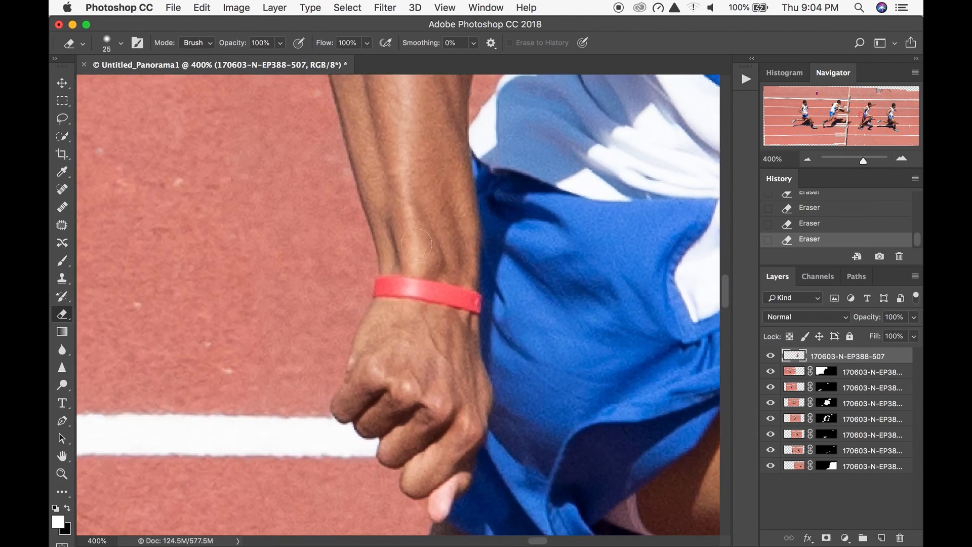
{"action": "left_click_drag", "start_coordinate": [170, 355], "coordinate": [155, 471]}
{"action": "left_click_drag", "start_coordinate": [518, 269], "coordinate": [209, 238]}
{"action": "left_click_drag", "start_coordinate": [559, 263], "coordinate": [332, 332]}
{"action": "left_click_drag", "start_coordinate": [351, 170], "coordinate": [387, 388]}
{"action": "left_click_drag", "start_coordinate": [413, 136], "coordinate": [405, 380]}
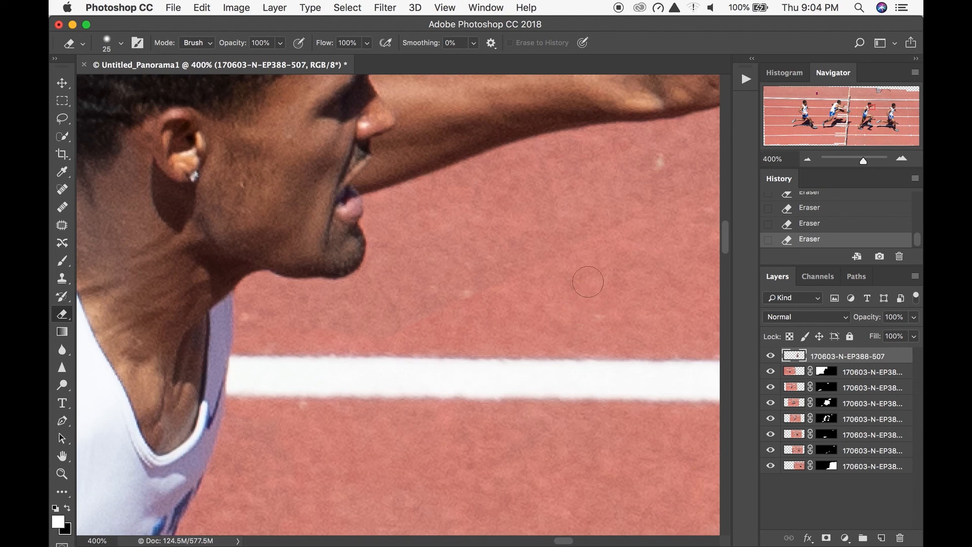
{"action": "key", "text": "bracketright"}
{"action": "key", "text": "bracketright"}
{"action": "key", "text": "bracketright"}
{"action": "key", "text": "bracketright"}
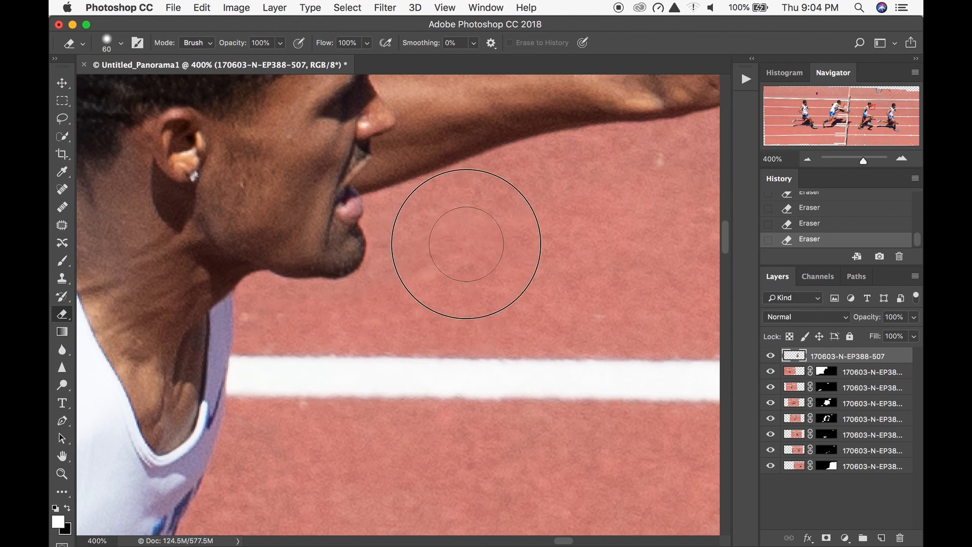
{"action": "mouse_move", "coordinate": [639, 217]}
{"action": "left_mouse_down"}
{"action": "mouse_move", "coordinate": [495, 282]}
{"action": "mouse_move", "coordinate": [420, 295]}
{"action": "left_mouse_up"}
{"action": "left_click_drag", "start_coordinate": [632, 228], "coordinate": [578, 345]}
- Erase the visible track edge on the 507 layer around the rest of the runner's body, legs and shadow
{"action": "left_click_drag", "start_coordinate": [198, 314], "coordinate": [521, 145]}
{"action": "left_click_drag", "start_coordinate": [324, 435], "coordinate": [344, 132]}
{"action": "left_click_drag", "start_coordinate": [347, 371], "coordinate": [221, 199]}
{"action": "left_click_drag", "start_coordinate": [632, 203], "coordinate": [202, 228]}
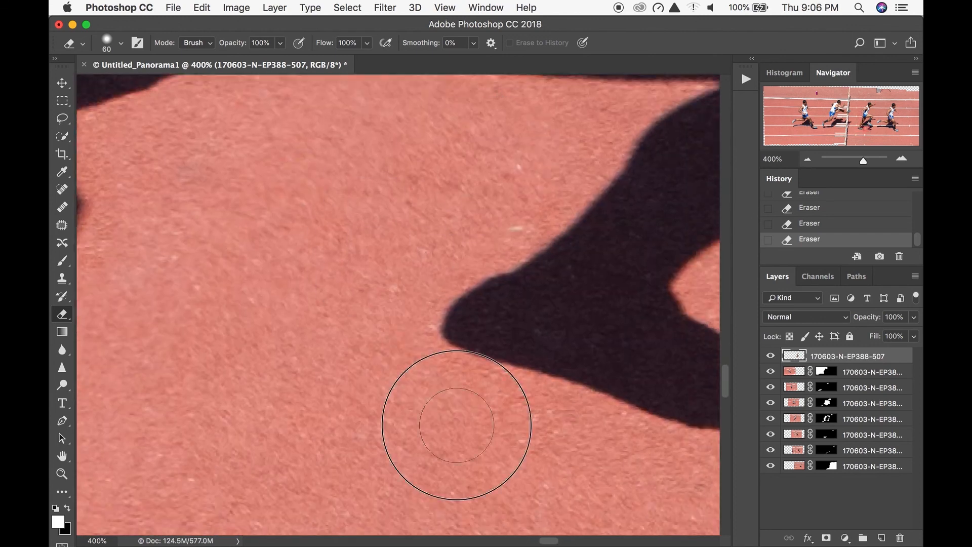
{"action": "left_click_drag", "start_coordinate": [632, 152], "coordinate": [324, 243]}
{"action": "left_click_drag", "start_coordinate": [445, 191], "coordinate": [540, 322]}
{"action": "left_click_drag", "start_coordinate": [541, 152], "coordinate": [405, 481]}
{"action": "left_click_drag", "start_coordinate": [423, 132], "coordinate": [430, 506]}
- Isolate the 507 layer, erase the stray track fragments left around the runner, and show all layers again
{"action": "left_click", "coordinate": [808, 160]}
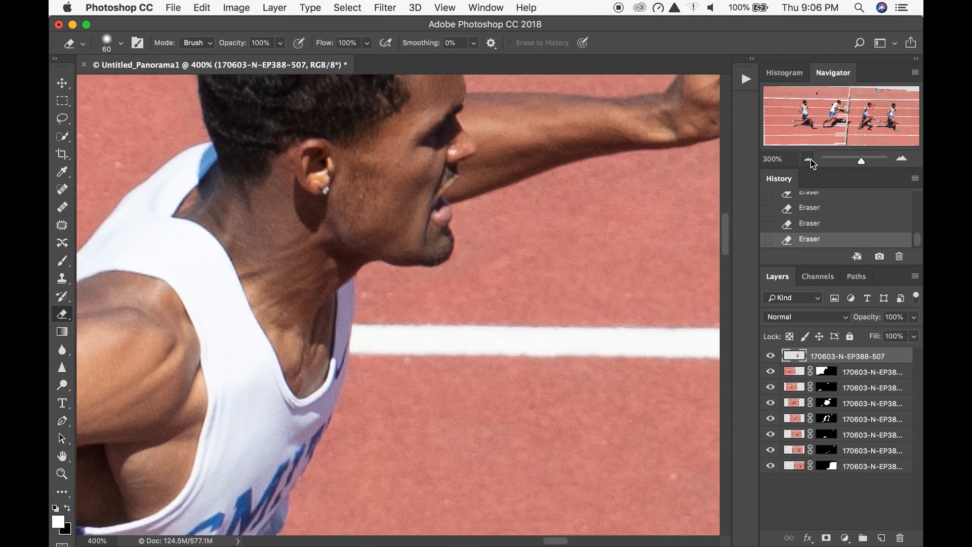
{"action": "left_click", "coordinate": [808, 160]}
{"action": "left_click", "coordinate": [807, 160]}
{"action": "left_click", "coordinate": [808, 161]}
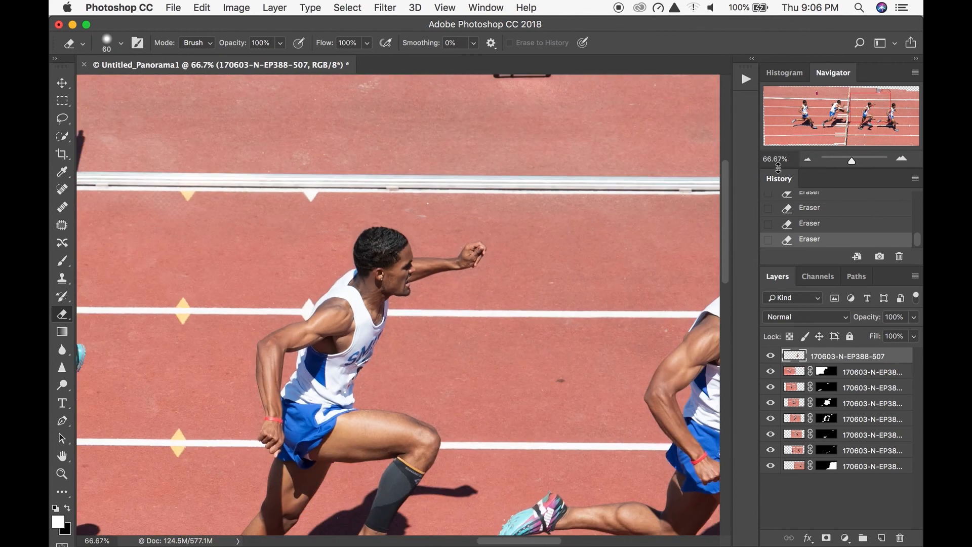
{"action": "left_click_drag", "start_coordinate": [771, 387], "coordinate": [764, 468]}
{"action": "left_click_drag", "start_coordinate": [358, 412], "coordinate": [442, 296]}
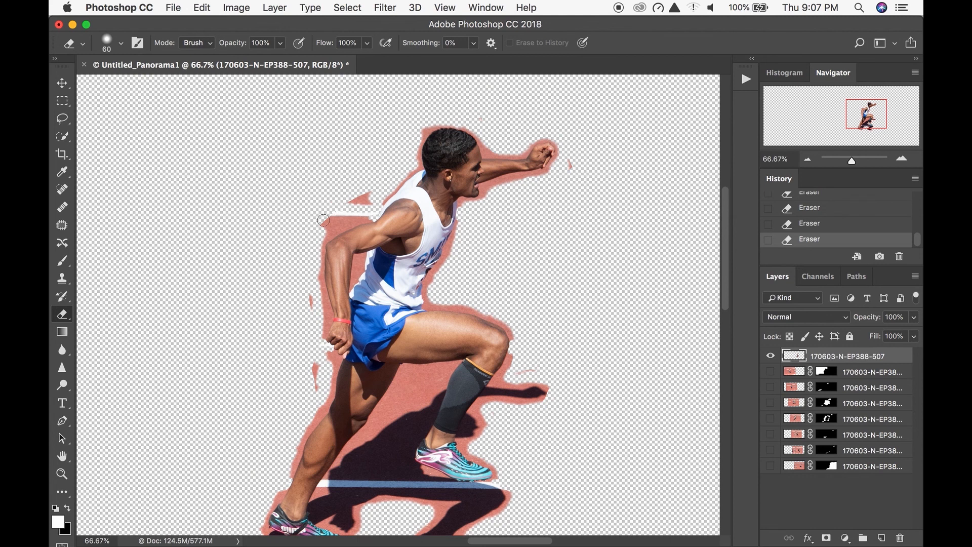
{"action": "mouse_move", "coordinate": [325, 219]}
{"action": "left_mouse_down"}
{"action": "mouse_move", "coordinate": [367, 196]}
{"action": "mouse_move", "coordinate": [324, 232]}
{"action": "mouse_move", "coordinate": [304, 273]}
{"action": "mouse_move", "coordinate": [315, 387]}
{"action": "left_mouse_up"}
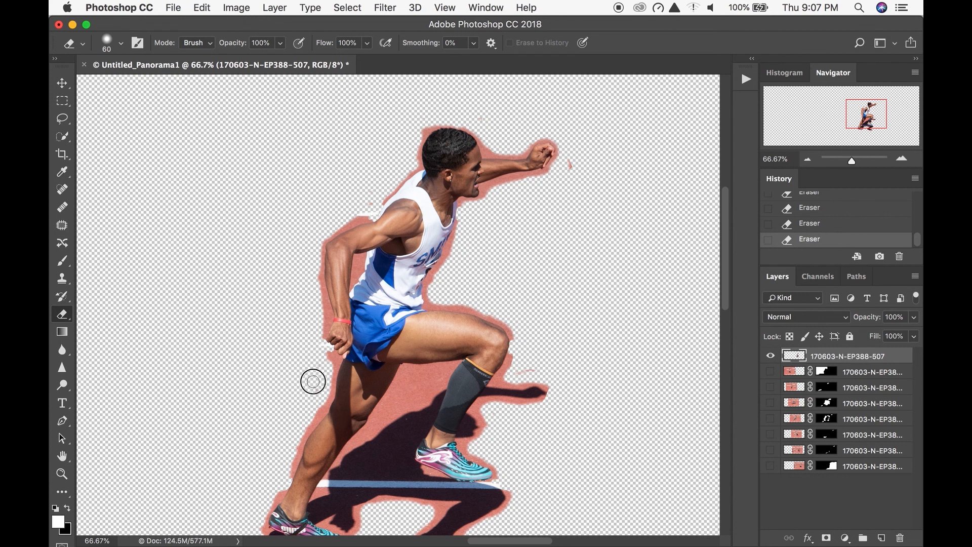
{"action": "left_click_drag", "start_coordinate": [527, 368], "coordinate": [519, 373]}
{"action": "left_click", "coordinate": [571, 161]}
{"action": "left_click_drag", "start_coordinate": [771, 372], "coordinate": [769, 466]}
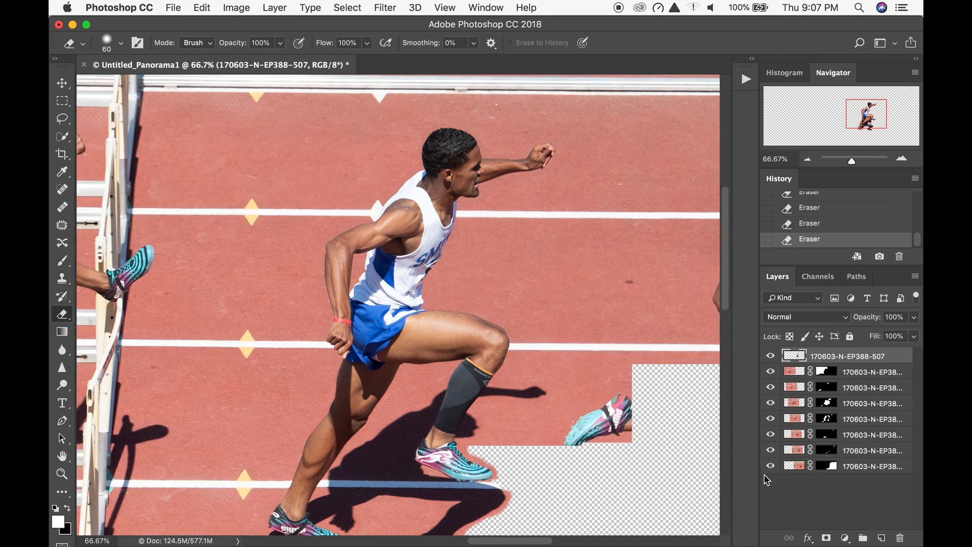
- Set the Crop tool to the front image's dimensions, 35.74 by 13.523 in at 300 px/in
{"action": "left_click", "coordinate": [808, 160]}
{"action": "left_click", "coordinate": [810, 160]}
{"action": "left_click", "coordinate": [809, 160]}
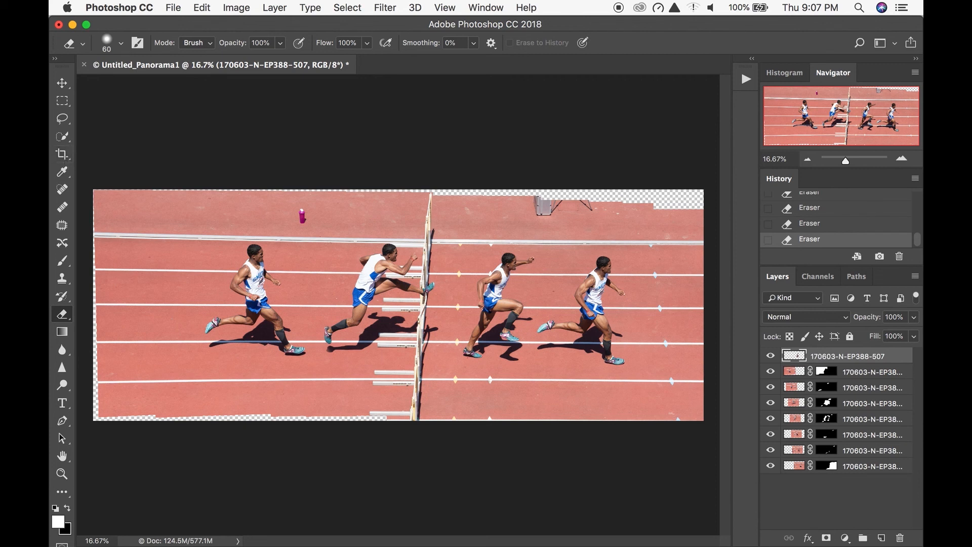
{"action": "left_click", "coordinate": [62, 154]}
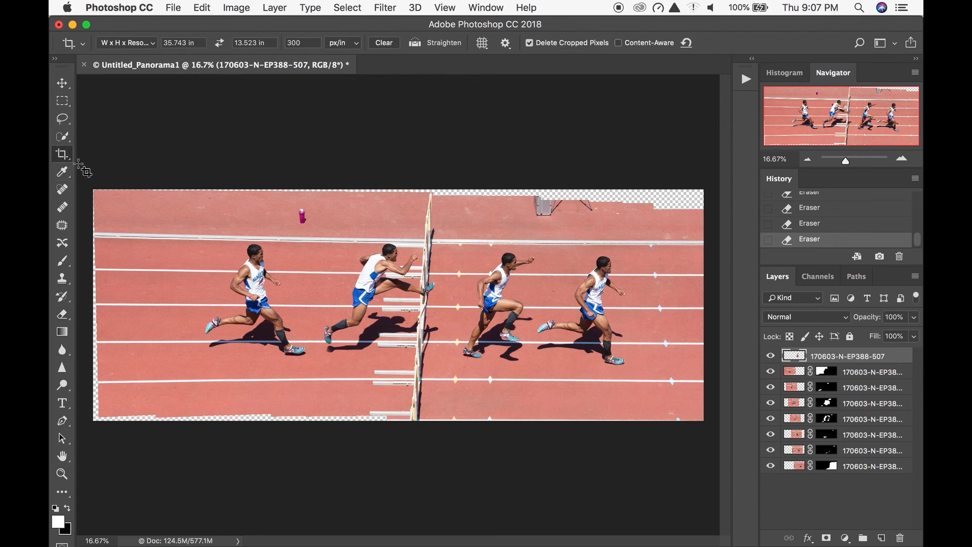
{"action": "left_click", "coordinate": [147, 48]}
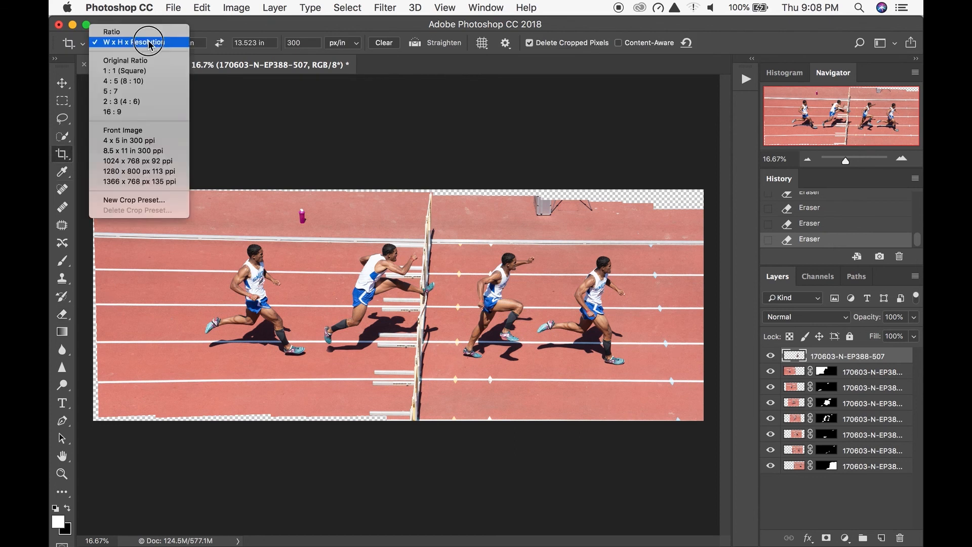
{"action": "left_click", "coordinate": [226, 116]}
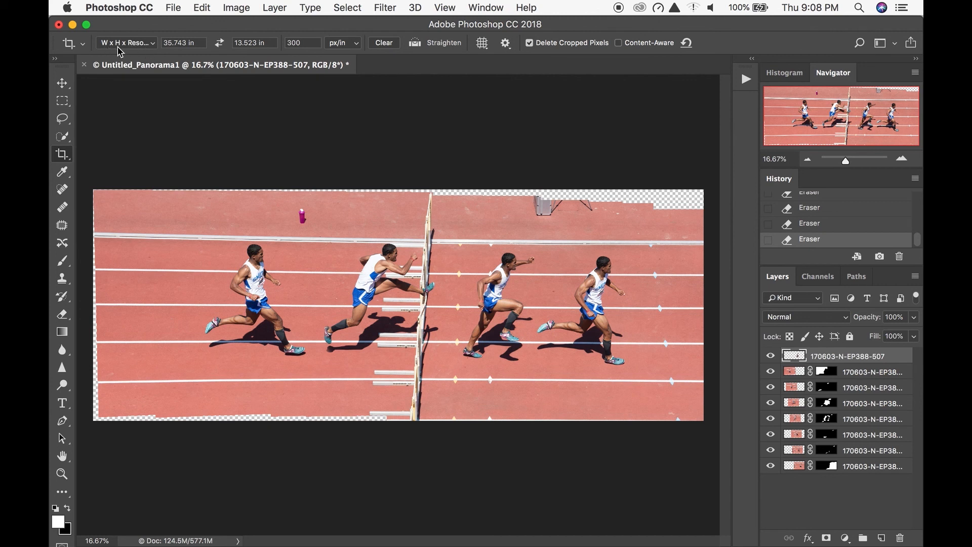
{"action": "left_click", "coordinate": [147, 46]}
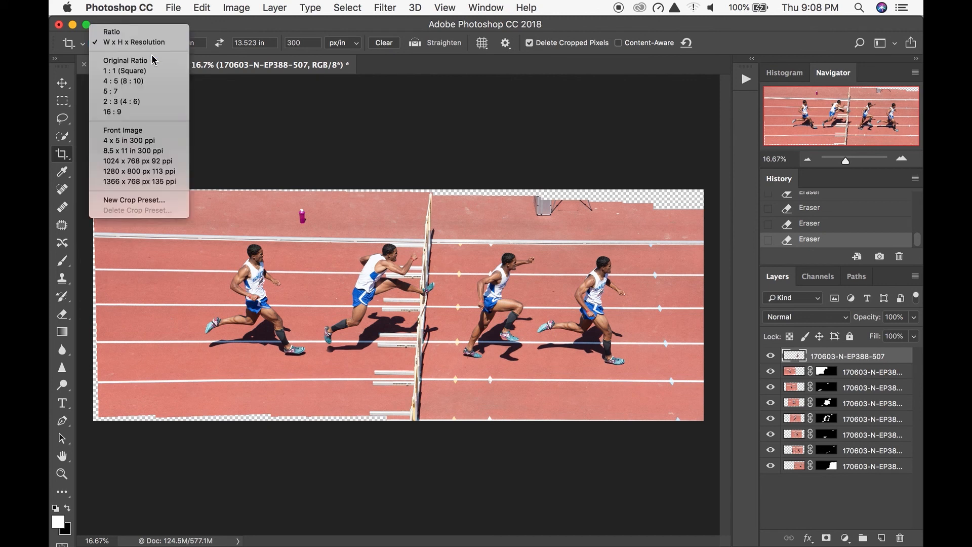
{"action": "left_click", "coordinate": [174, 131]}
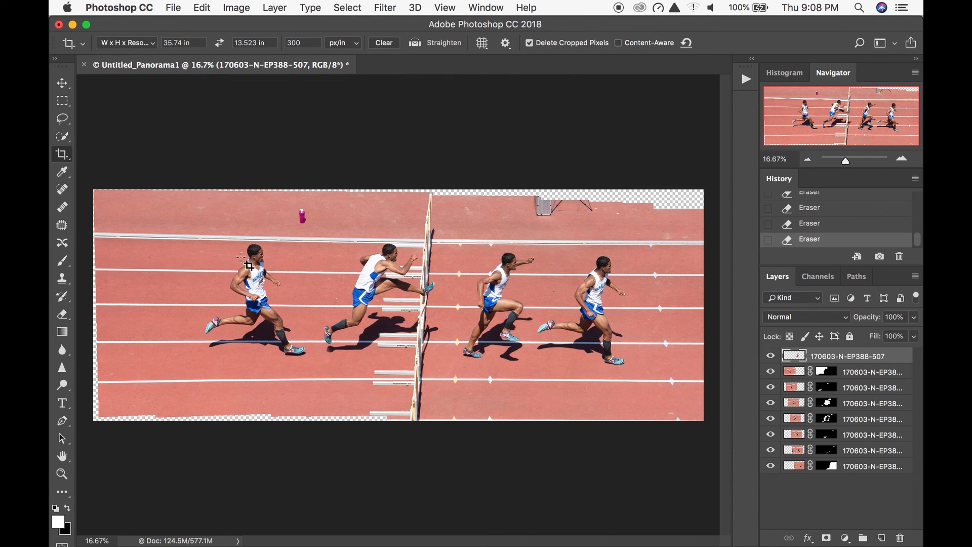
- Crop the panorama around the four runners, shifting the crop frame right and slightly up to leave out the transparent edges
{"action": "left_click_drag", "start_coordinate": [133, 220], "coordinate": [821, 419]}
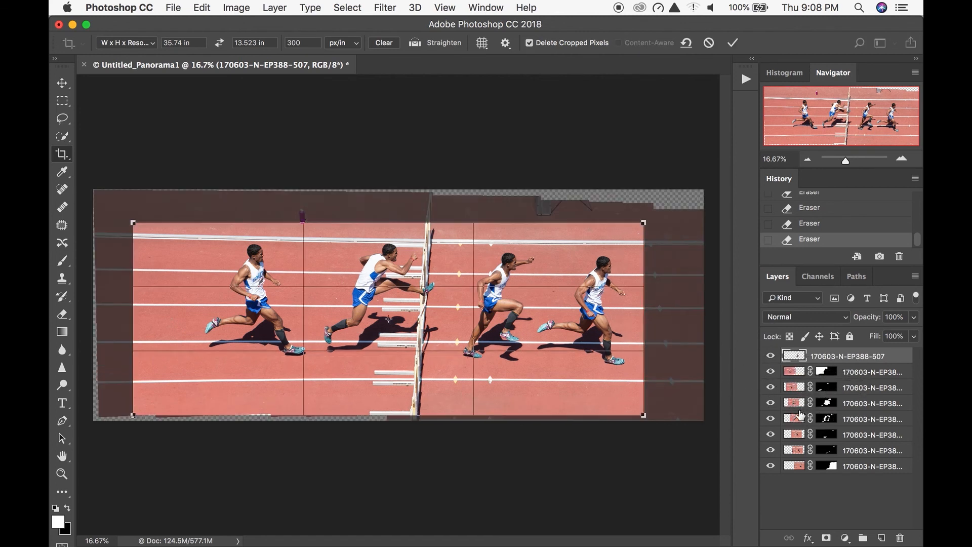
{"action": "key", "text": "Up"}
{"action": "key", "text": "Right"}
{"action": "key", "text": "Right"}
{"action": "key", "text": "Right"}
{"action": "key", "text": "Right"}
{"action": "key", "text": "Right"}
{"action": "key", "text": "Right"}
{"action": "key", "text": "Right"}
{"action": "key", "text": "Right"}
{"action": "key", "text": "Right"}
{"action": "key", "text": "Right"}
{"action": "key", "text": "Right"}
{"action": "key", "text": "Right"}
{"action": "key", "text": "Right"}
{"action": "key", "text": "Right"}
{"action": "key", "text": "Right"}
{"action": "key", "text": "Right"}
{"action": "key", "text": "Right"}
{"action": "key", "text": "Right"}
{"action": "key", "text": "Right"}
{"action": "key", "text": "Right"}
{"action": "key", "text": "Right"}
{"action": "key", "text": "Right"}
{"action": "key", "text": "Right"}
{"action": "key", "text": "Right"}
{"action": "key", "text": "Right"}
{"action": "key", "text": "Right"}
{"action": "key", "text": "Right"}
{"action": "key", "text": "Right"}
{"action": "key", "text": "Right"}
{"action": "key", "text": "Right"}
{"action": "key", "text": "Right"}
{"action": "key", "text": "Right"}
{"action": "key", "text": "Right"}
{"action": "key", "text": "Right"}
{"action": "key", "text": "Right"}
{"action": "key", "text": "Right"}
{"action": "key", "text": "Right"}
{"action": "key", "text": "Right"}
{"action": "key", "text": "Right"}
{"action": "key", "text": "Right"}
{"action": "key", "text": "Right"}
{"action": "key", "text": "Right"}
{"action": "key", "text": "Right"}
{"action": "key", "text": "Right"}
{"action": "key", "text": "Right"}
{"action": "key", "text": "Right"}
{"action": "key", "text": "Right"}
{"action": "key", "text": "Right"}
{"action": "key", "text": "Right"}
{"action": "key", "text": "Right"}
{"action": "key", "text": "Right"}
{"action": "key", "text": "Right"}
{"action": "key", "text": "Right"}
{"action": "key", "text": "Right"}
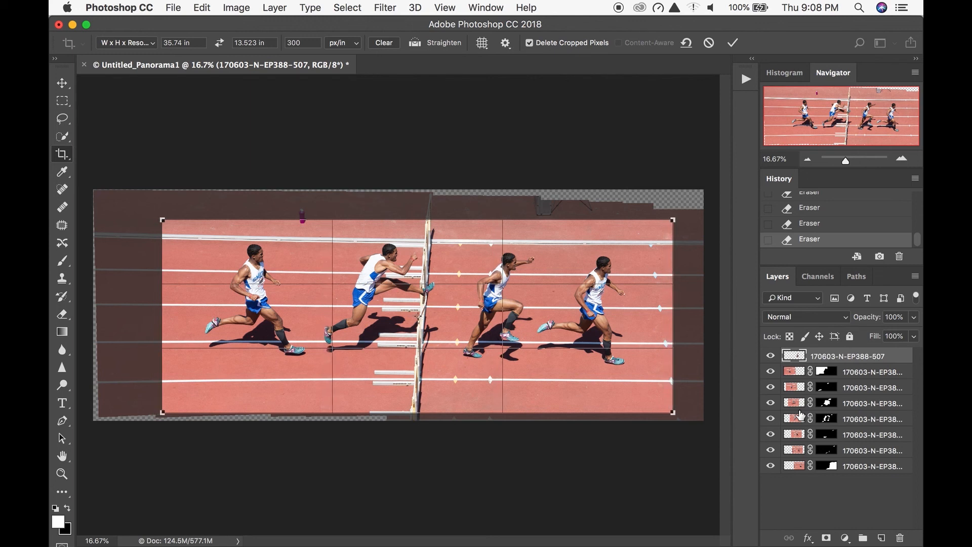
{"action": "key", "text": "Up"}
{"action": "key", "text": "Up"}
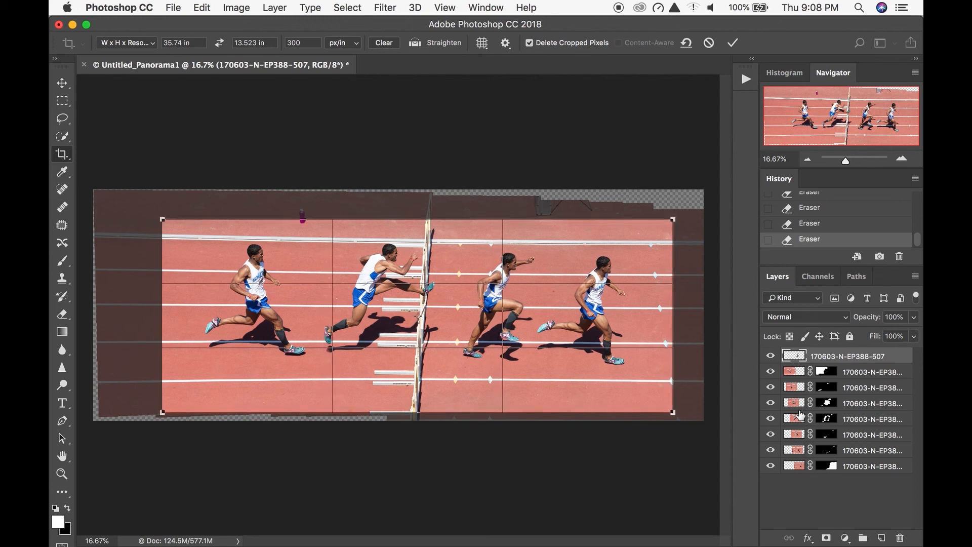
{"action": "key", "text": "Up"}
{"action": "key", "text": "Up"}
{"action": "key", "text": "Up"}
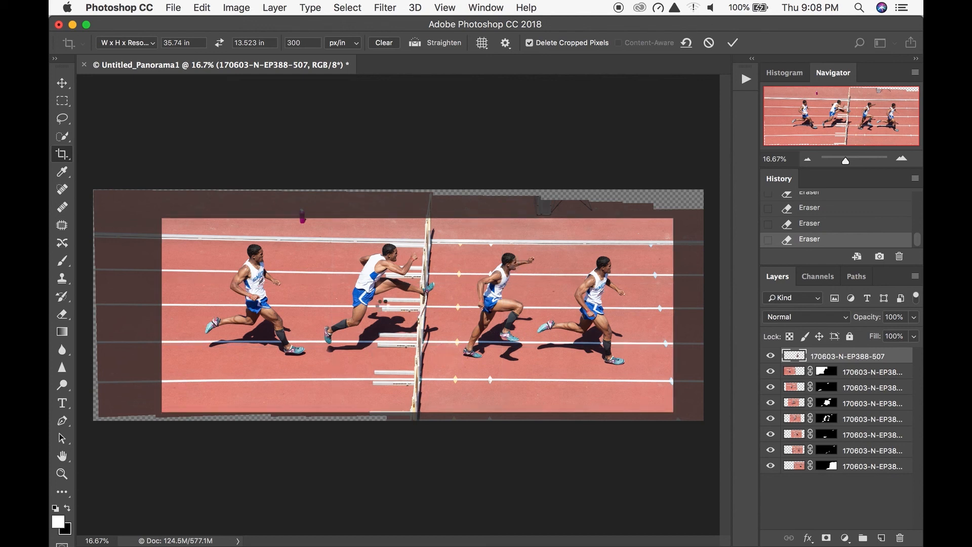
{"action": "key", "text": "Return"}
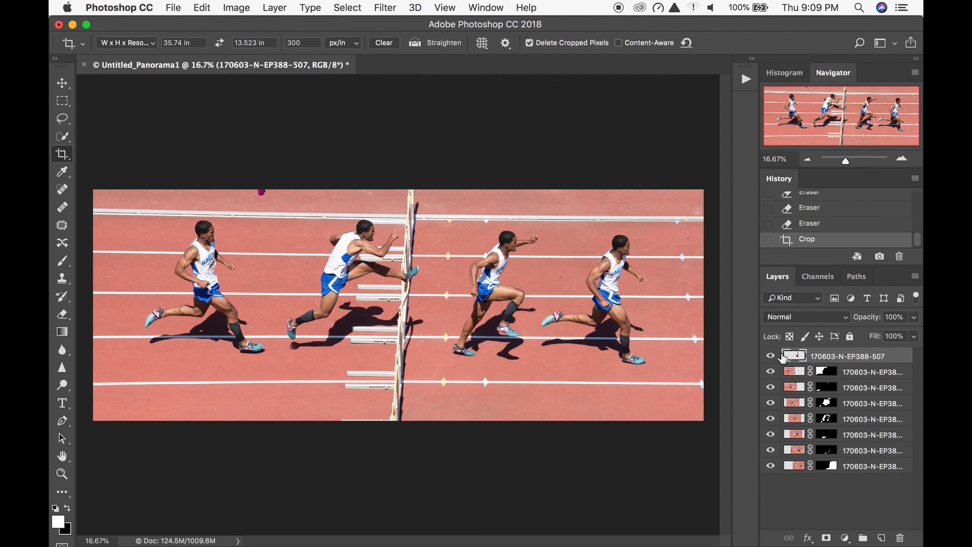
- Stamp all visible layers into a new layer on top and hide every layer beneath it
{"action": "key", "text": "super+shift+alt+e"}
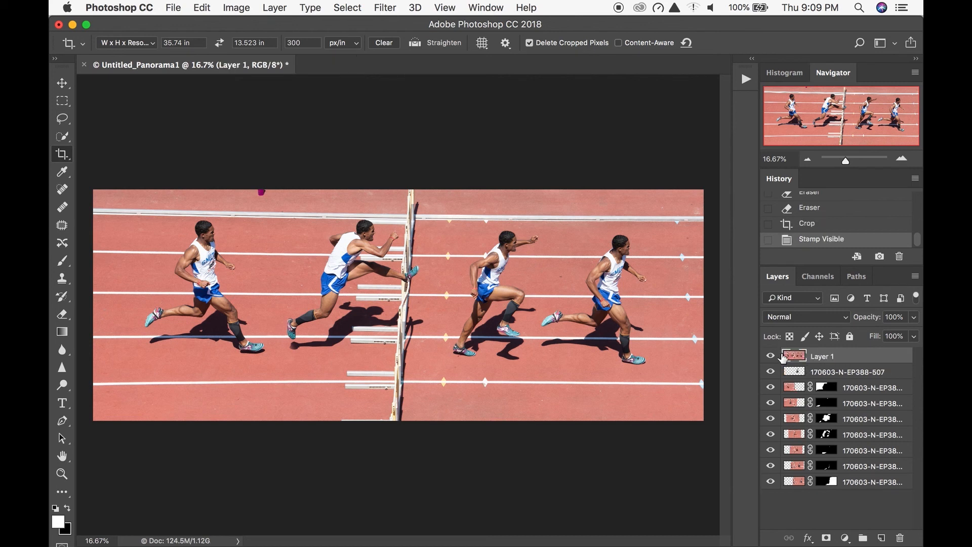
{"action": "left_click_drag", "start_coordinate": [770, 377], "coordinate": [770, 494]}
{"action": "left_click", "coordinate": [771, 356]}
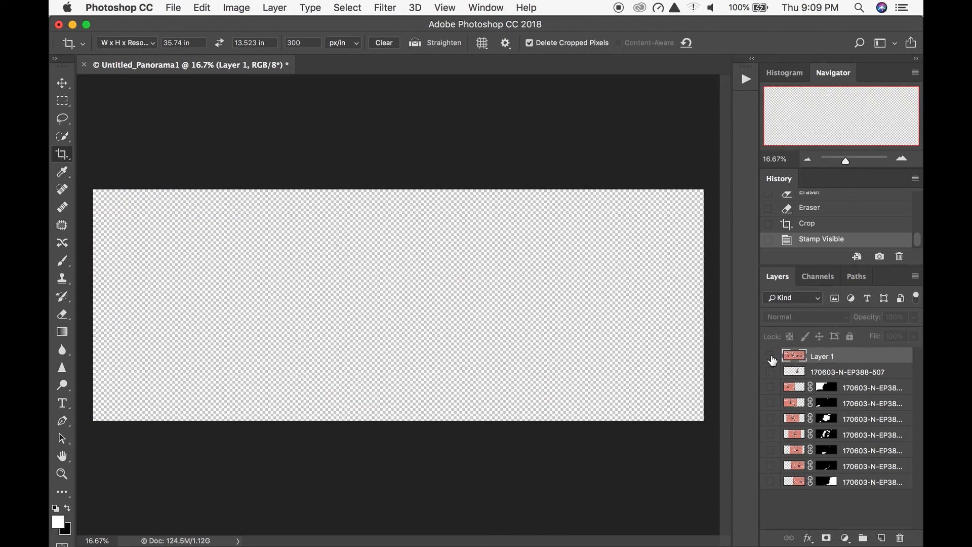
{"action": "left_click", "coordinate": [771, 357]}
{"action": "left_click", "coordinate": [770, 356]}
{"action": "left_click", "coordinate": [770, 357]}
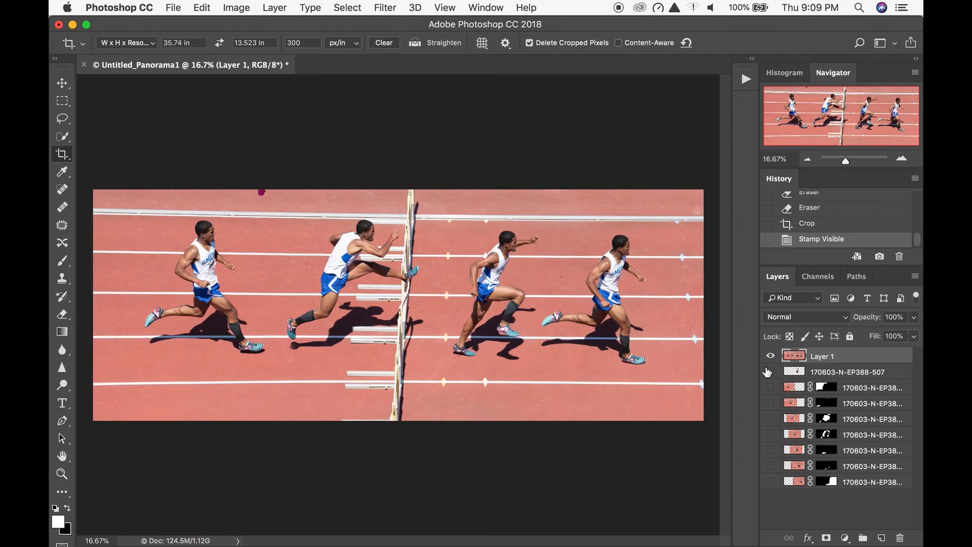
- Lasso the cut-off magenta bottle and its shadow at the image's upper edge, remove them with a Content-Aware fill at 100% opacity, and deselect
{"action": "key", "text": "super+1"}
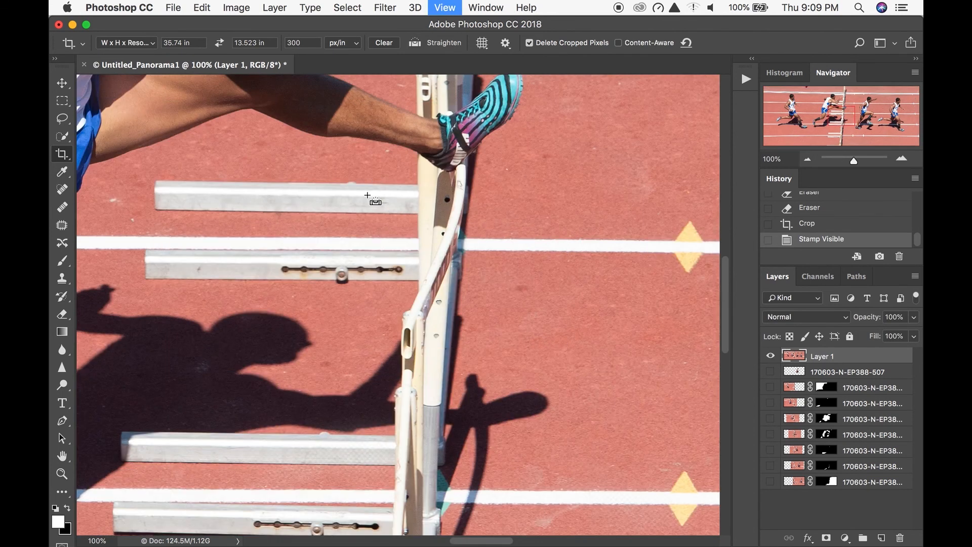
{"action": "left_click", "coordinate": [834, 116]}
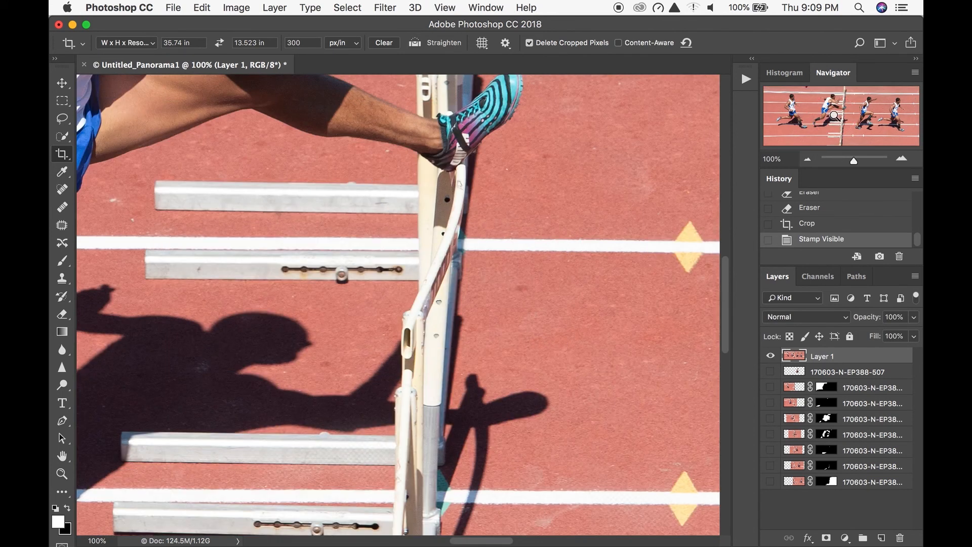
{"action": "left_click_drag", "start_coordinate": [834, 114], "coordinate": [832, 117]}
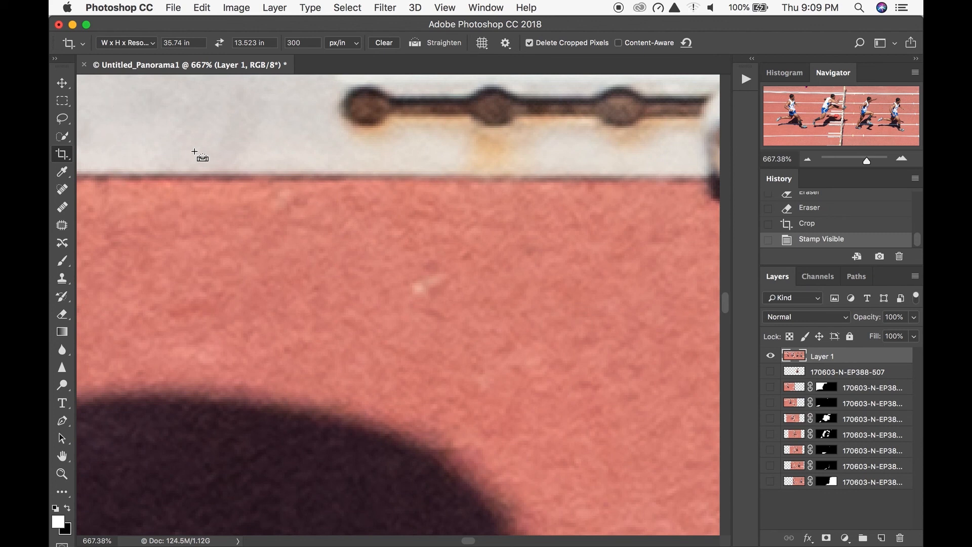
{"action": "left_click", "coordinate": [807, 159]}
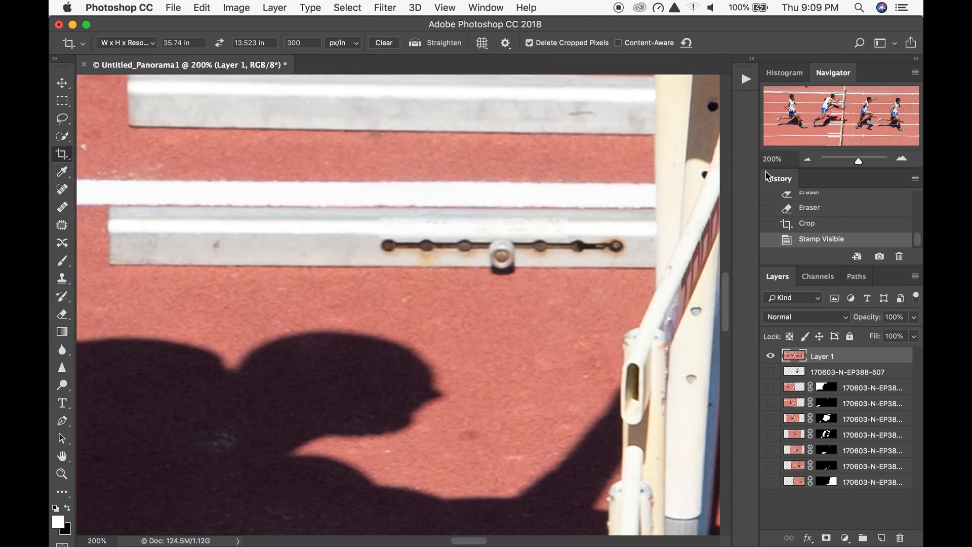
{"action": "left_click", "coordinate": [808, 159]}
{"action": "left_click", "coordinate": [807, 159]}
{"action": "left_click", "coordinate": [807, 159]}
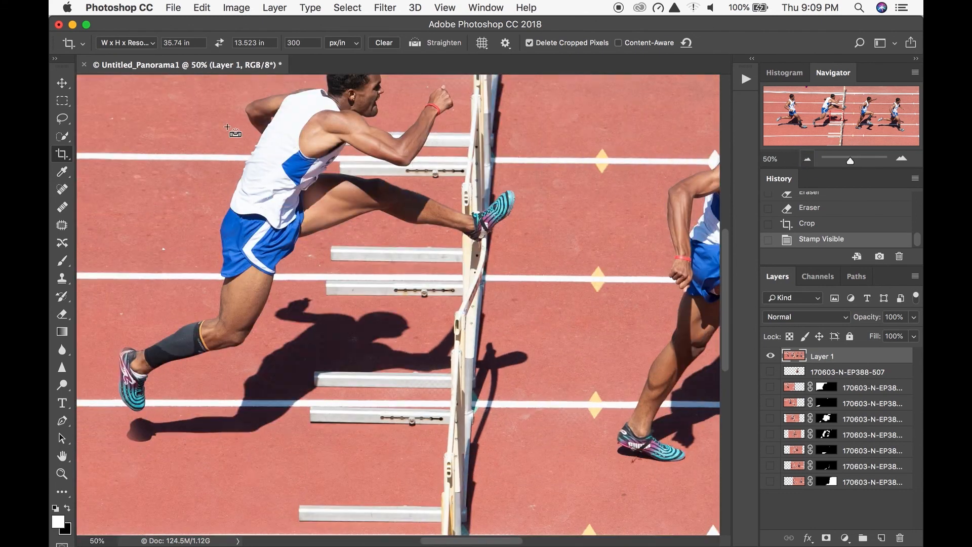
{"action": "left_click", "coordinate": [61, 83]}
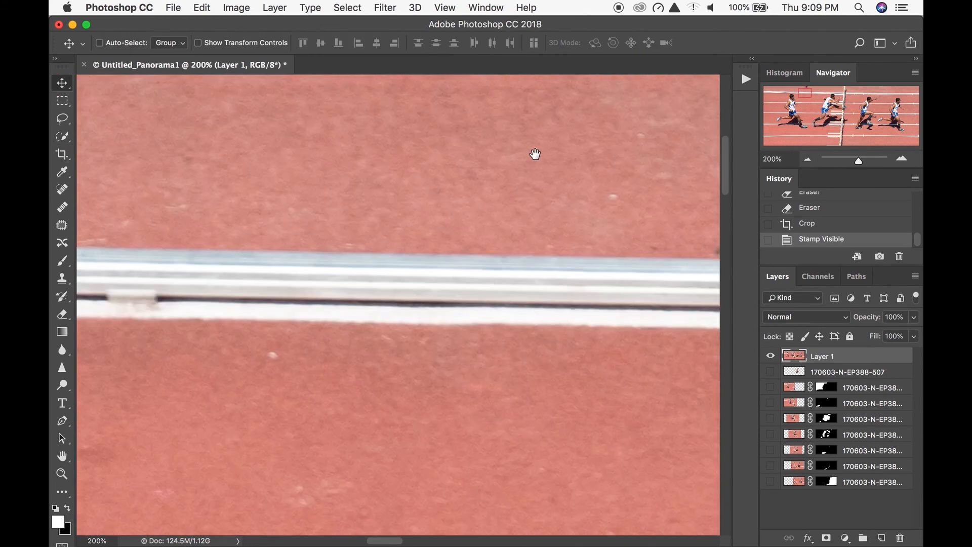
{"action": "left_click_drag", "start_coordinate": [535, 154], "coordinate": [494, 509]}
{"action": "left_click_drag", "start_coordinate": [478, 356], "coordinate": [480, 234]}
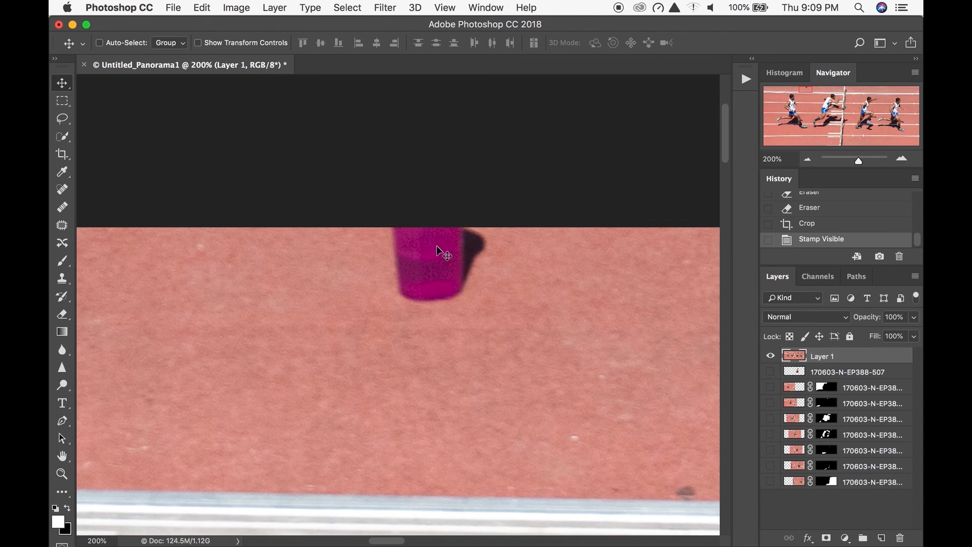
{"action": "left_click", "coordinate": [63, 119]}
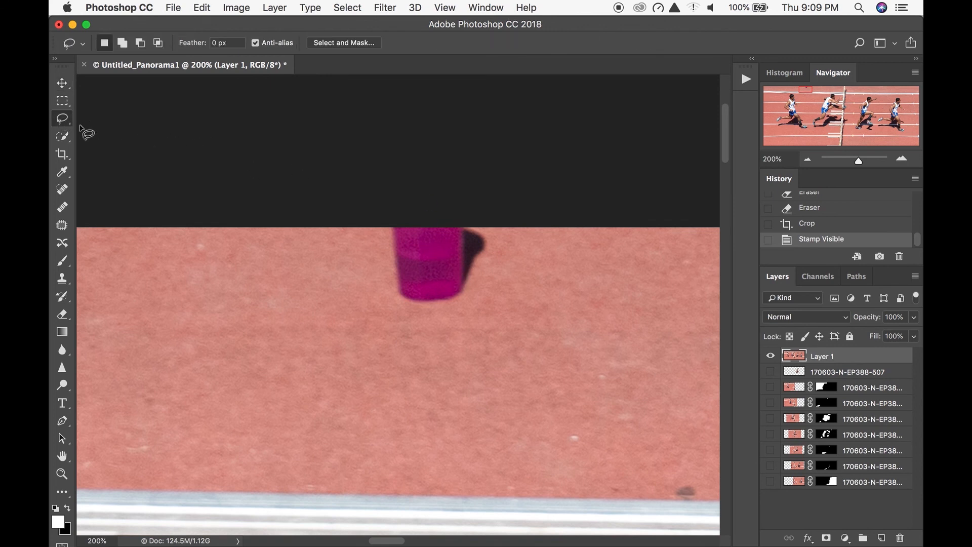
{"action": "mouse_move", "coordinate": [363, 225]}
{"action": "left_mouse_down"}
{"action": "mouse_move", "coordinate": [351, 245]}
{"action": "mouse_move", "coordinate": [475, 321]}
{"action": "mouse_move", "coordinate": [479, 183]}
{"action": "mouse_move", "coordinate": [357, 221]}
{"action": "left_mouse_up"}
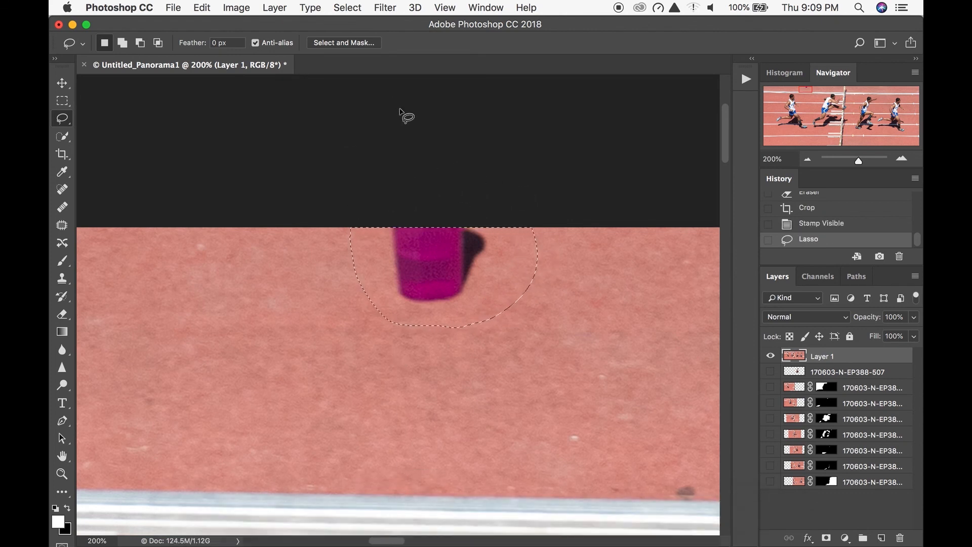
{"action": "key", "text": "i"}
{"action": "key", "text": "shift+BackSpace"}
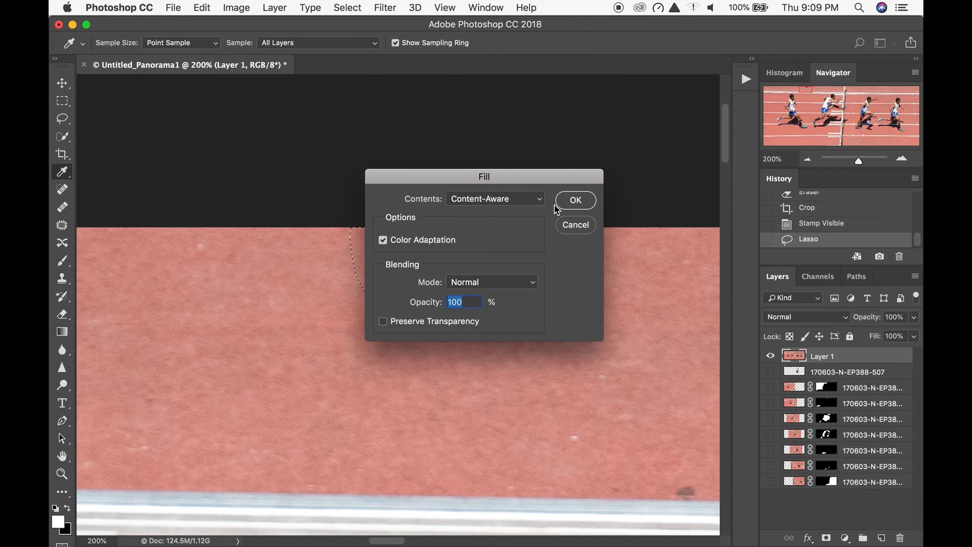
{"action": "left_click", "coordinate": [540, 200]}
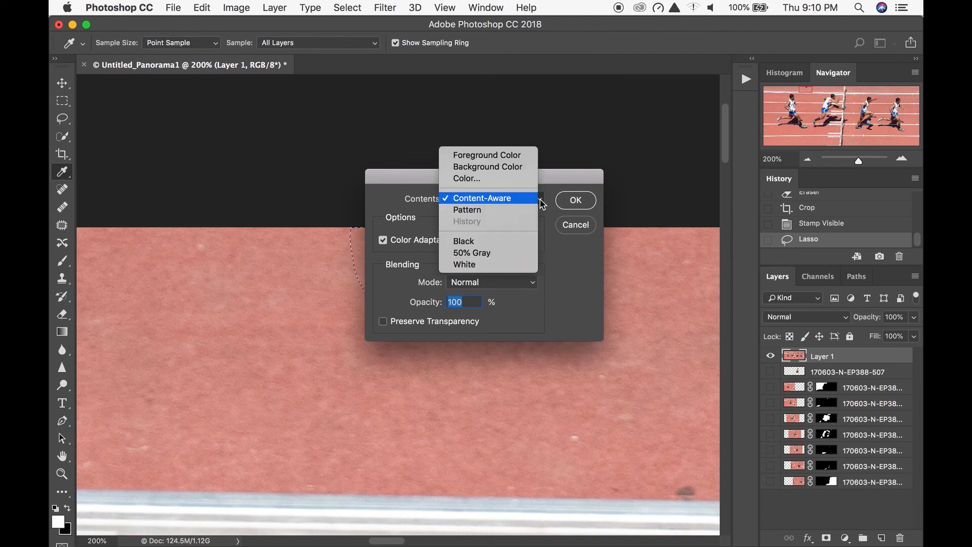
{"action": "left_click", "coordinate": [508, 203]}
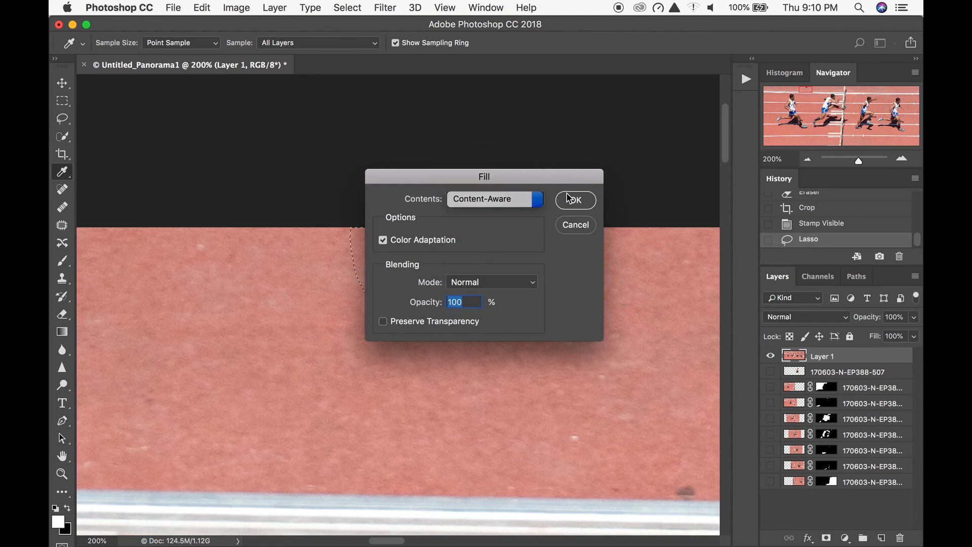
{"action": "key", "text": "l"}
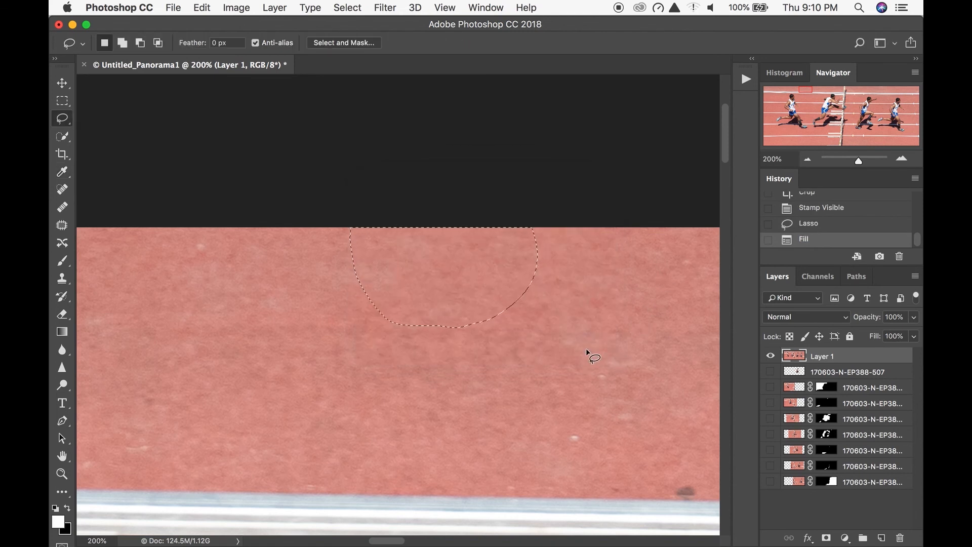
{"action": "key", "text": "super+d"}
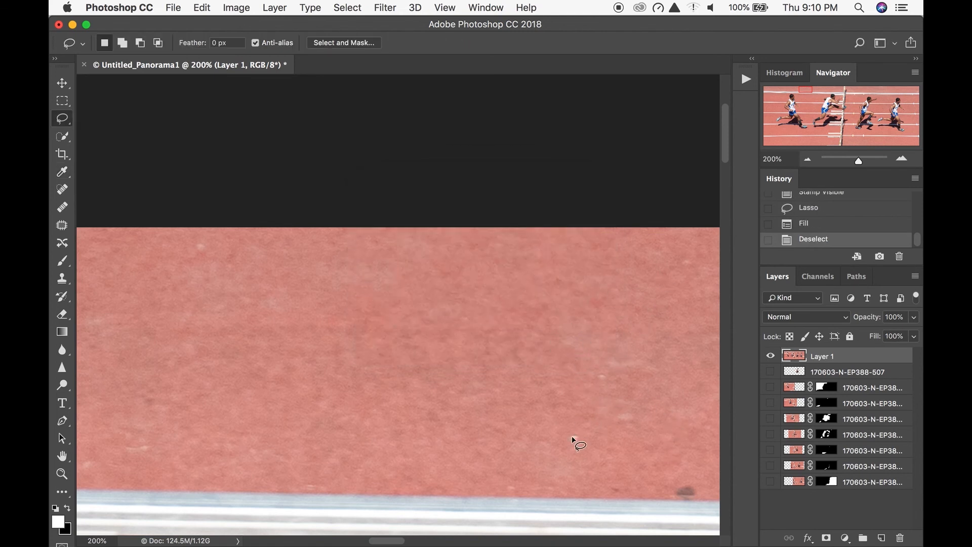
- Lasso the small white speck on the track below the former bottle and remove it with a Content-Aware fill
{"action": "left_click_drag", "start_coordinate": [577, 434], "coordinate": [578, 425]}
{"action": "key", "text": "shift+BackSpace"}
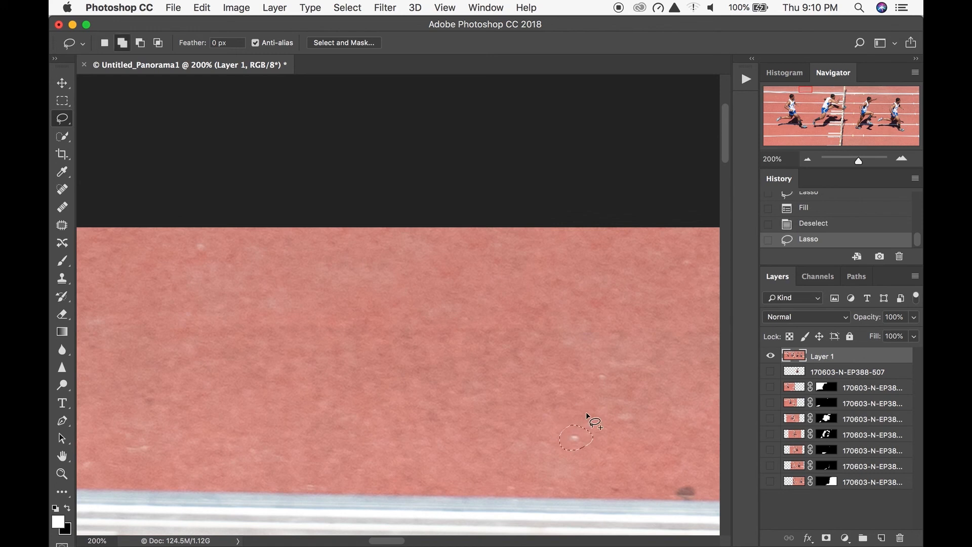
{"action": "key", "text": "Return"}
- Examine the retouched composite from the hurdle across to the last runner, ending with the whole image in view
{"action": "left_click", "coordinate": [807, 159]}
{"action": "left_click", "coordinate": [807, 159]}
{"action": "left_click", "coordinate": [807, 159]}
{"action": "left_click", "coordinate": [807, 159]}
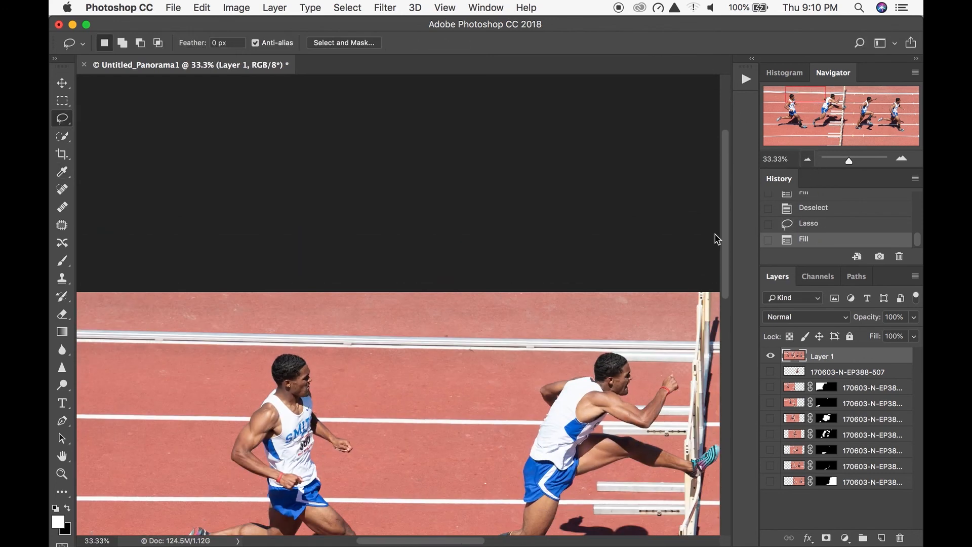
{"action": "scroll", "coordinate": [486, 321], "scroll_direction": "down", "scroll_amount": 5}
{"action": "scroll", "coordinate": [486, 321], "scroll_direction": "right", "scroll_amount": 5}
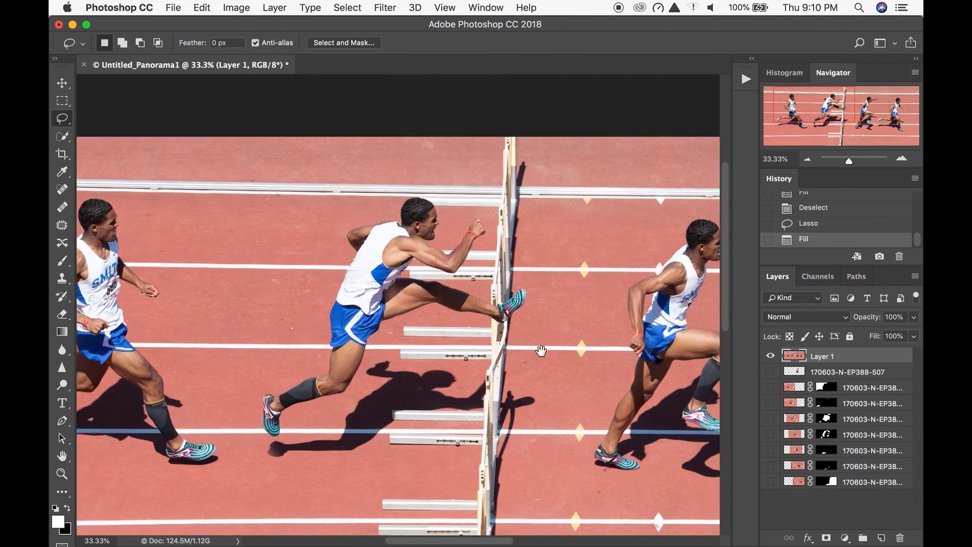
{"action": "scroll", "coordinate": [526, 361], "scroll_direction": "right", "scroll_amount": 7}
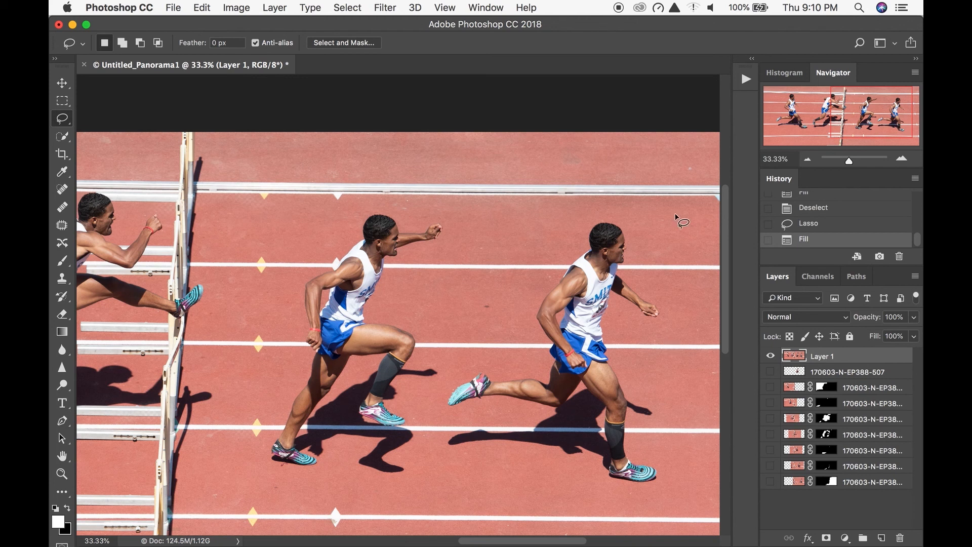
{"action": "left_click", "coordinate": [808, 159]}
{"action": "left_click", "coordinate": [808, 159]}
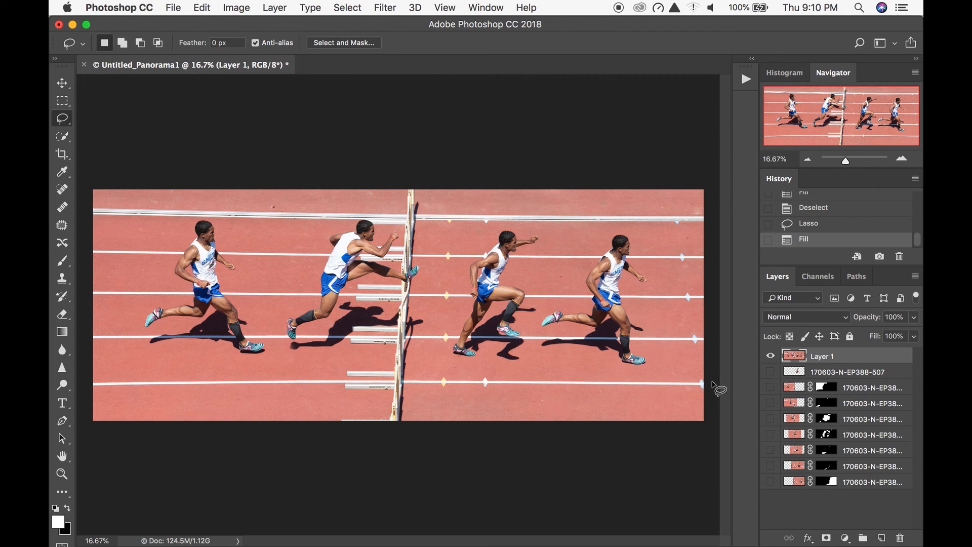
- Switch from Photoshop to Preview
{"action": "key", "text": "super+Tab"}
{"action": "key", "text": "super+Tab"}
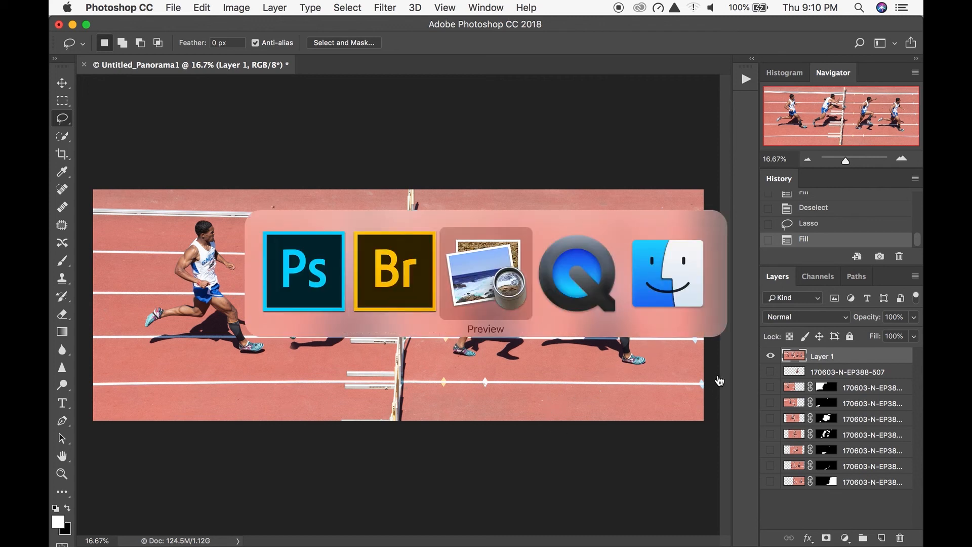